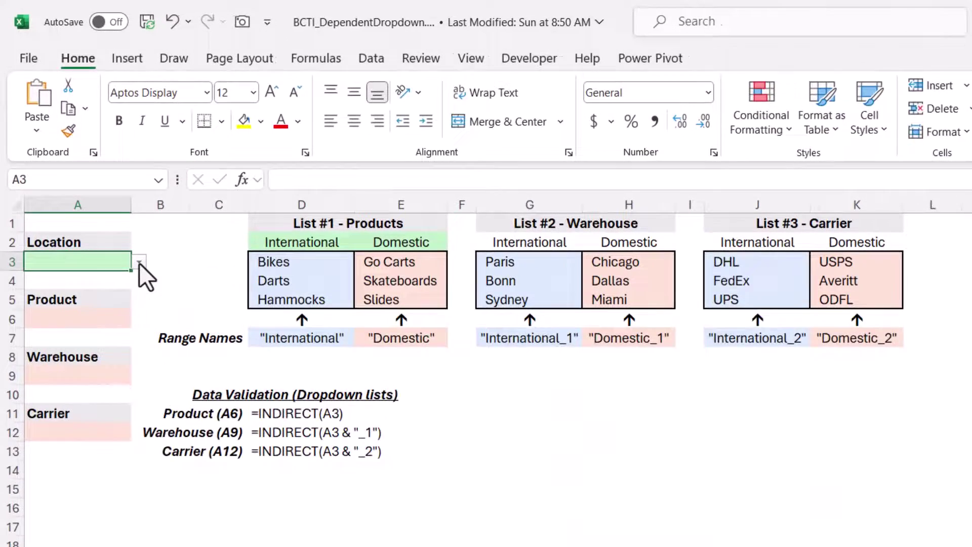
Choose International as the location in A3 and Darts as the product in A6
{"action": "left_click", "coordinate": [140, 262]}
{"action": "left_click", "coordinate": [101, 281]}
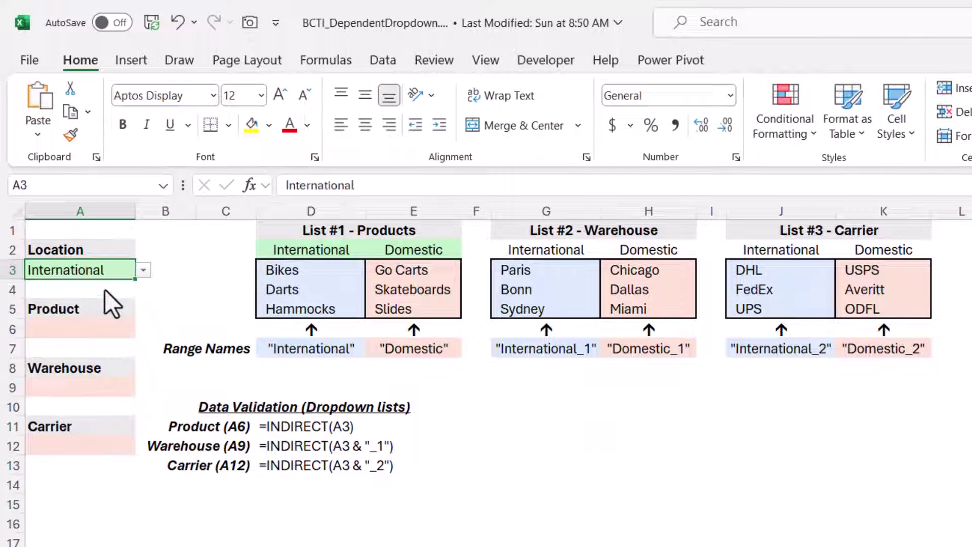
{"action": "left_click", "coordinate": [105, 323]}
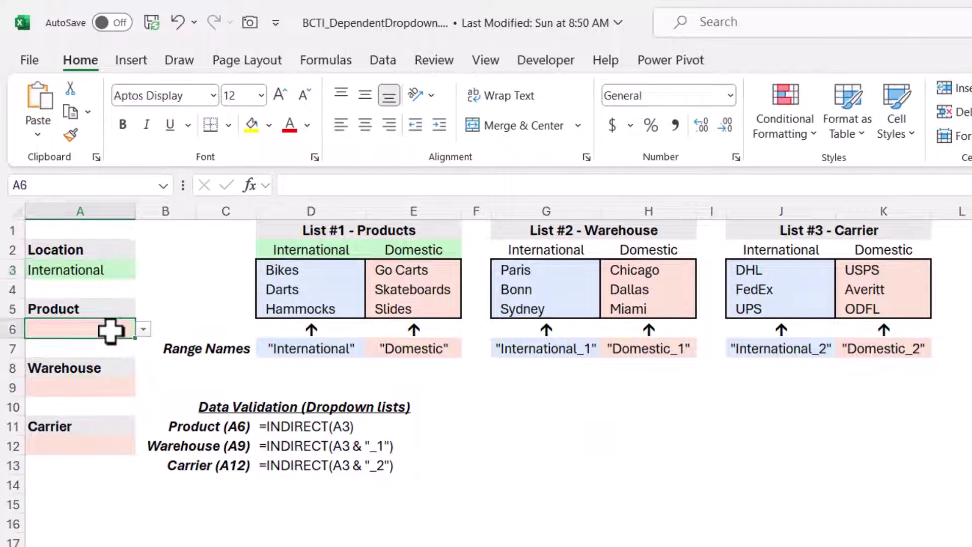
{"action": "left_click", "coordinate": [144, 330]}
{"action": "left_click", "coordinate": [95, 363]}
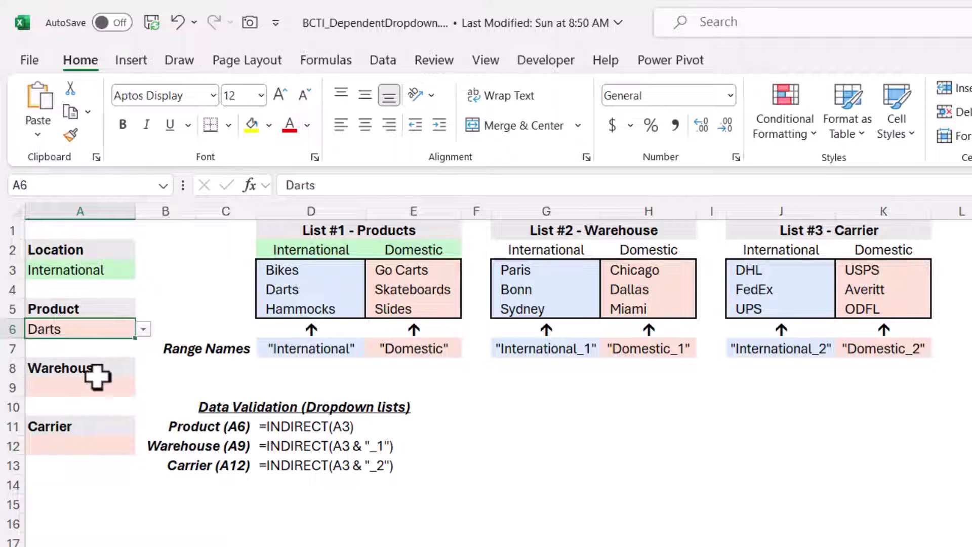
Pick Sydney as the warehouse and FedEx as the carrier, then reopen the location dropdown
{"action": "left_click", "coordinate": [132, 387]}
{"action": "left_click", "coordinate": [144, 388]}
{"action": "left_click", "coordinate": [87, 441]}
{"action": "left_click", "coordinate": [115, 447]}
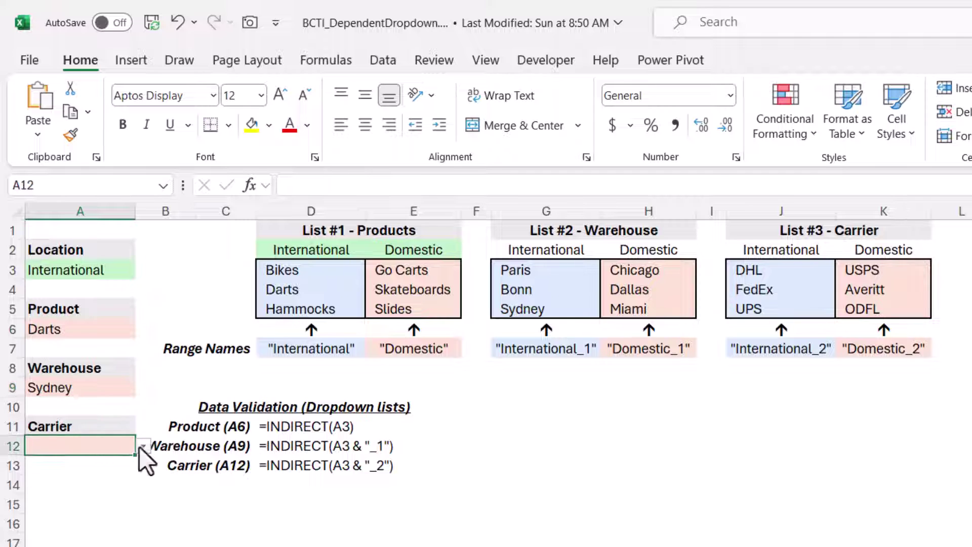
{"action": "left_click", "coordinate": [141, 446]}
{"action": "left_click", "coordinate": [89, 478]}
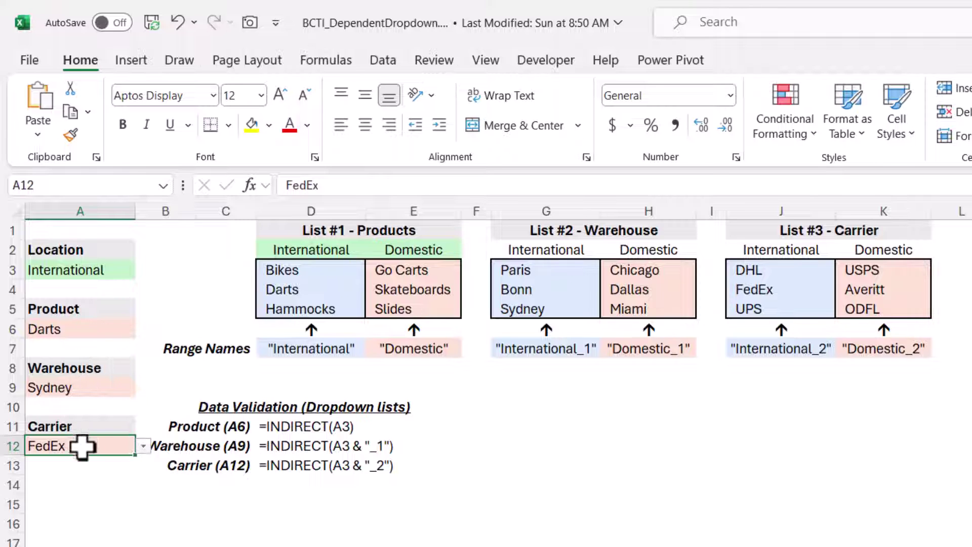
{"action": "left_click", "coordinate": [101, 270]}
{"action": "left_click", "coordinate": [143, 270]}
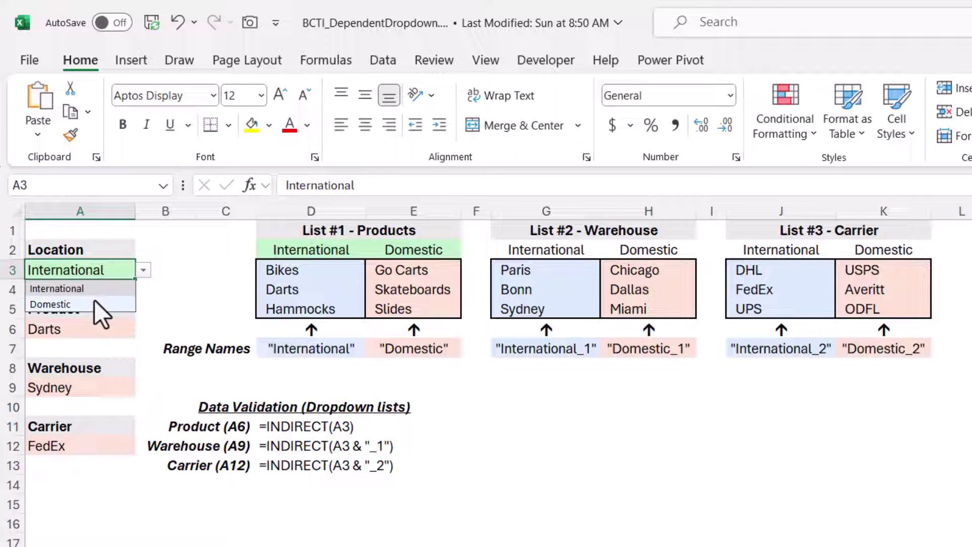
Switch location A3 to Domestic, leaving Darts, Sydney and FedEx, and select empty cell D17
{"action": "left_click", "coordinate": [94, 304]}
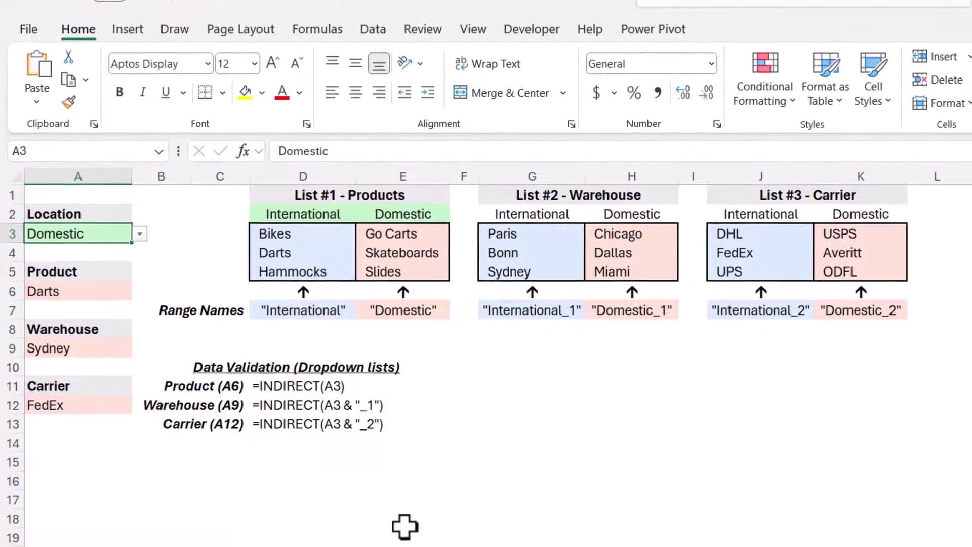
{"action": "left_click", "coordinate": [294, 478]}
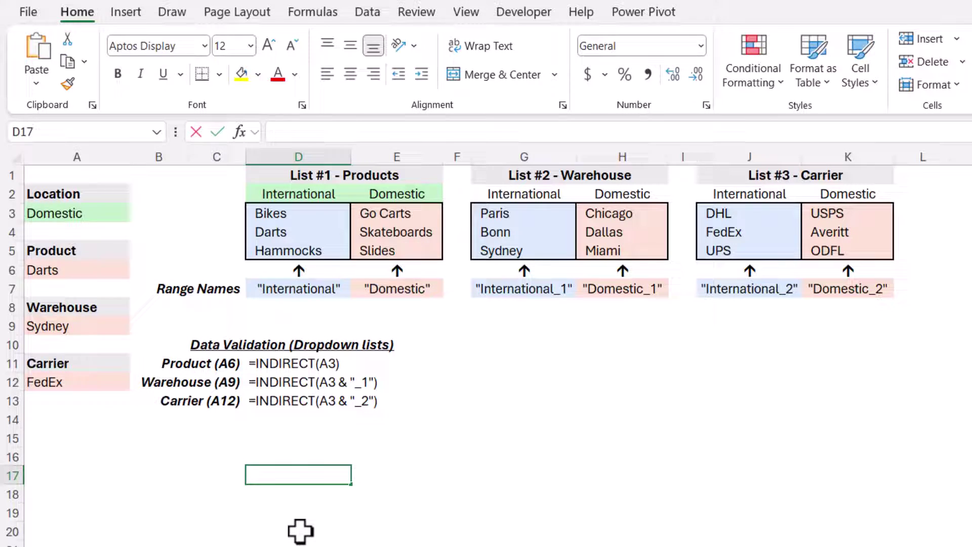
Enter =INDIRECT(A3) in D17, then change it to =INDIRECT(A3 & "_1")
{"action": "type", "text": "=INDIRECT(A3)"}
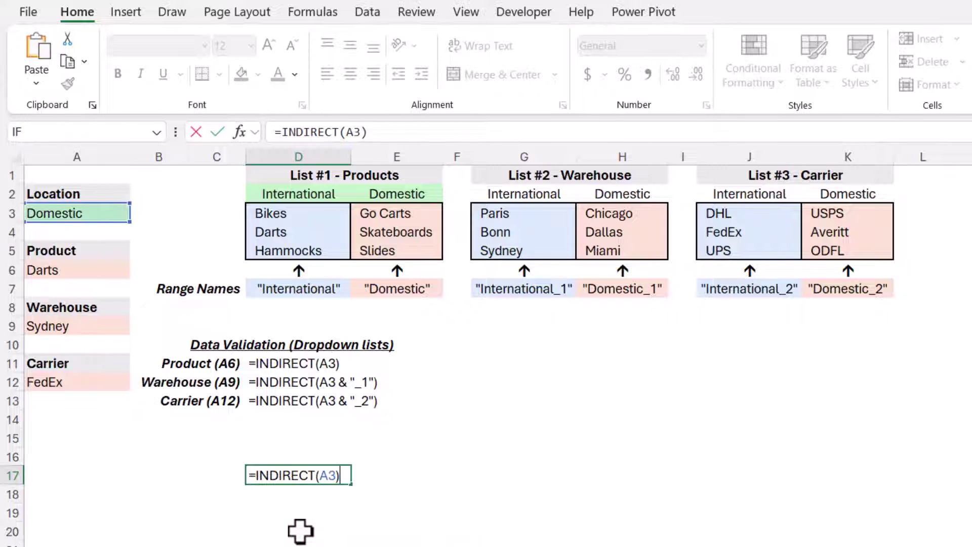
{"action": "key", "text": "Return"}
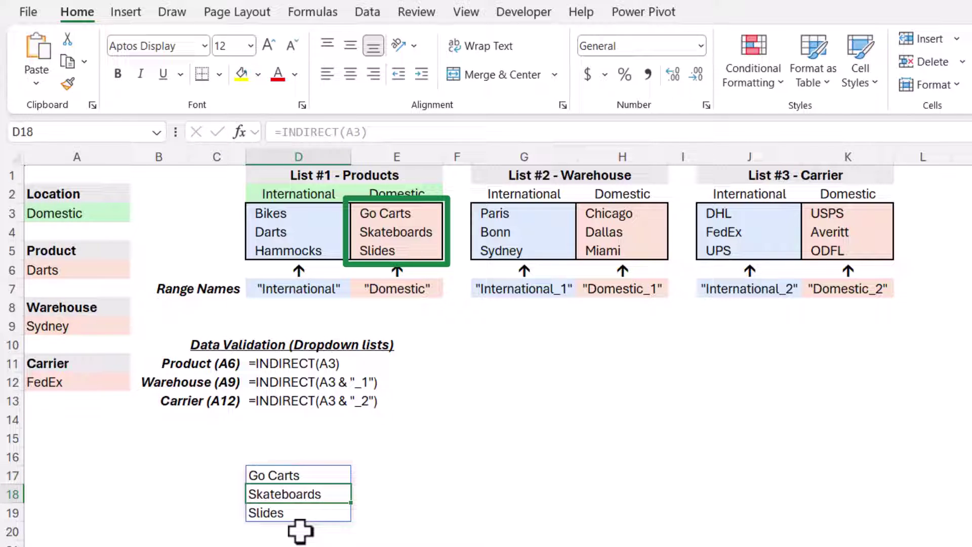
{"action": "left_click", "coordinate": [318, 474]}
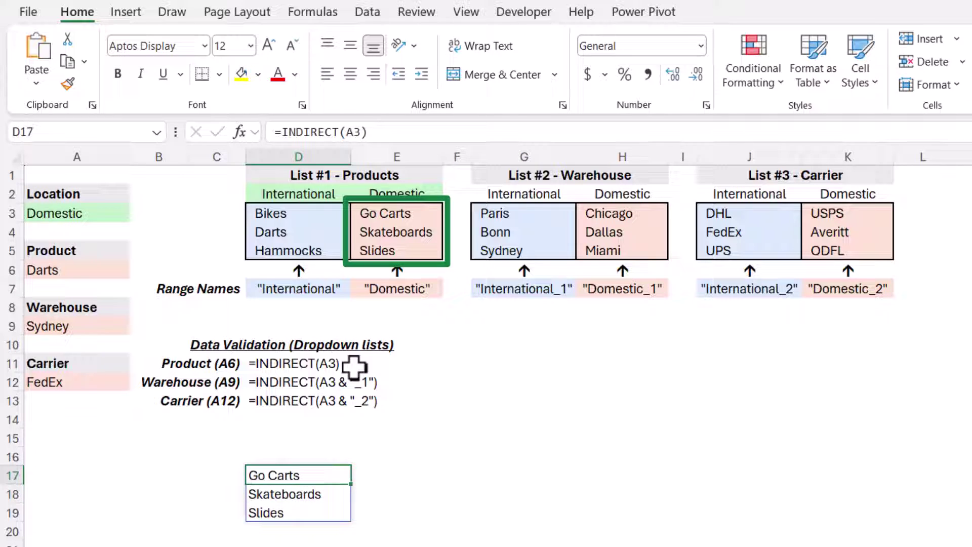
{"action": "key", "text": "F2"}
{"action": "left_click", "coordinate": [456, 132]}
{"action": "key", "text": "Left"}
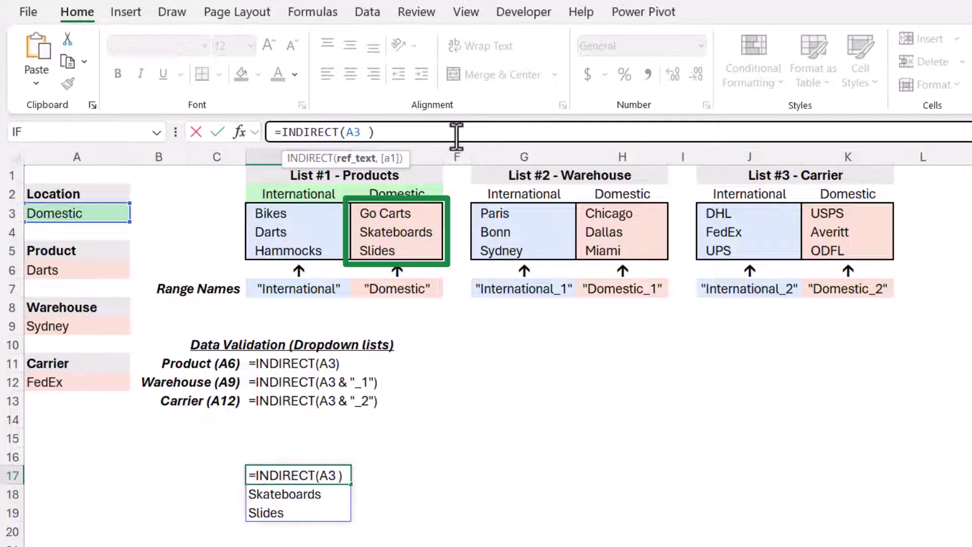
{"action": "type", "text": "& "}
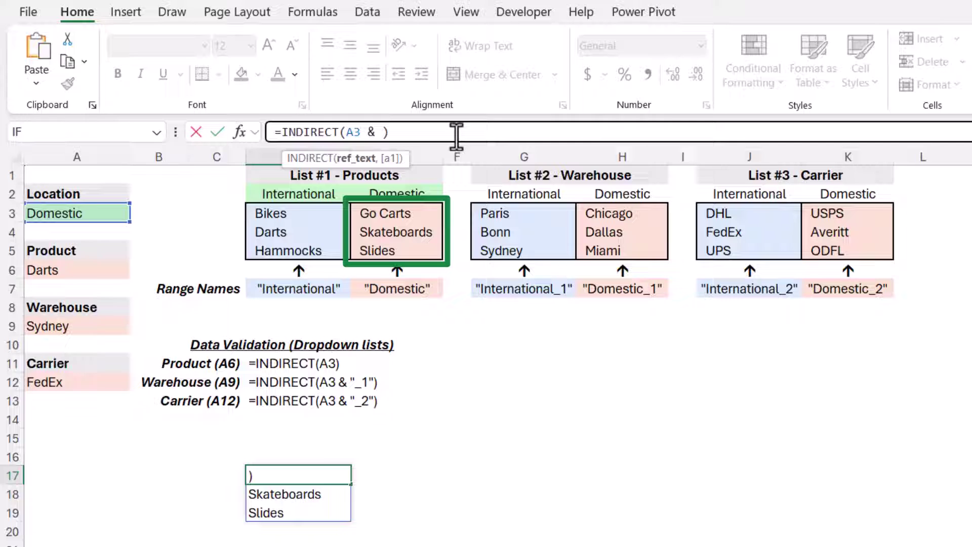
{"action": "type", "text": "\"_1\""}
{"action": "key", "text": "Return"}
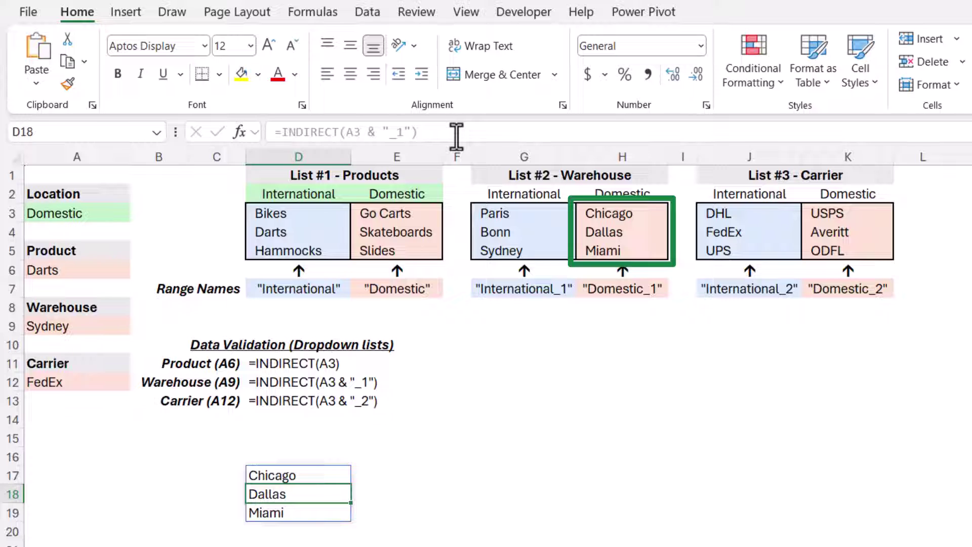
Change the D17 formula to =INDIRECT(A3 & "_2") to list the Domestic carriers
{"action": "key", "text": "Up"}
{"action": "left_click", "coordinate": [403, 131]}
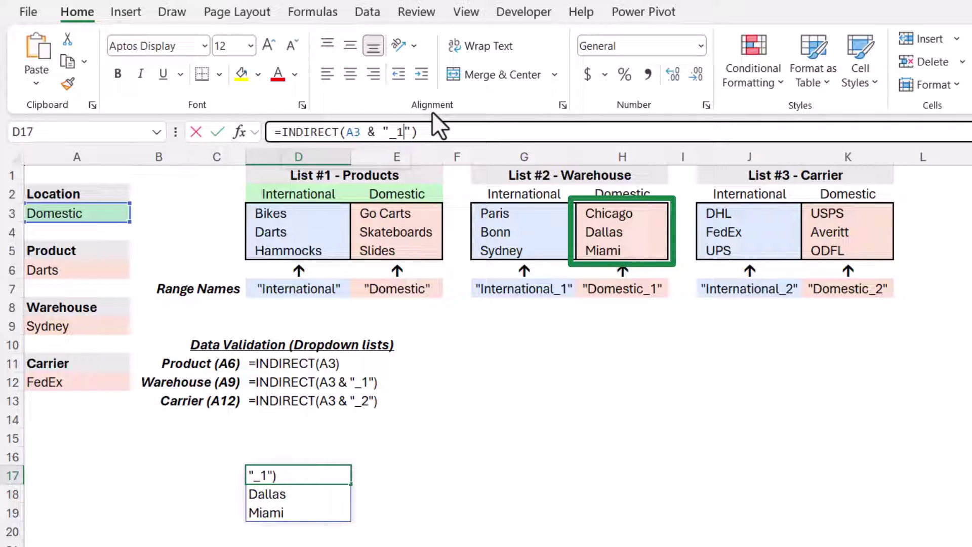
{"action": "key", "text": "BackSpace"}
{"action": "type", "text": "2"}
{"action": "key", "text": "Return"}
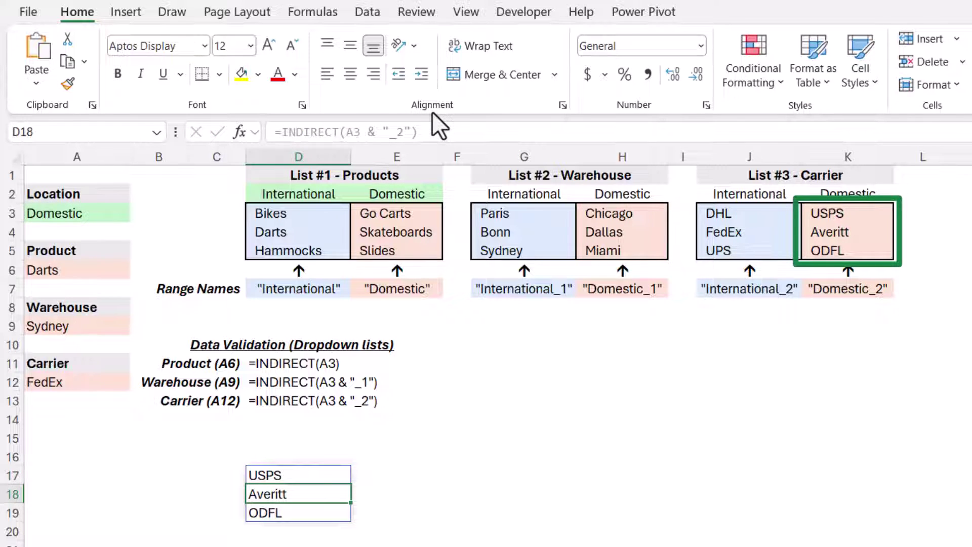
{"action": "key", "text": "Up"}
{"action": "key", "text": "F2"}
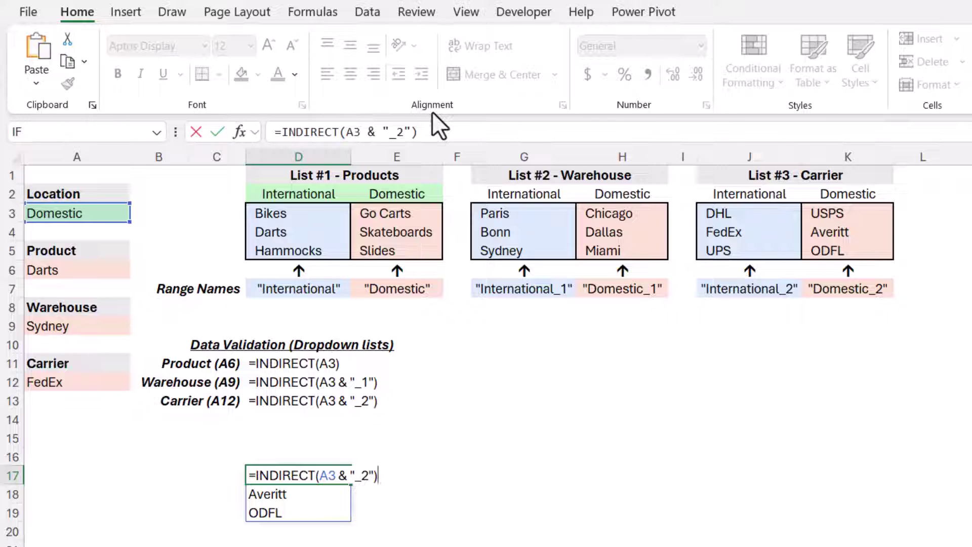
Revert the D17 formula to plain =INDIRECT(A3)
{"action": "key", "text": "BackSpace"}
{"action": "key", "text": "BackSpace"}
{"action": "key", "text": "BackSpace"}
{"action": "key", "text": "BackSpace"}
{"action": "key", "text": "BackSpace"}
{"action": "key", "text": "BackSpace"}
{"action": "key", "text": "BackSpace"}
{"action": "key", "text": "BackSpace"}
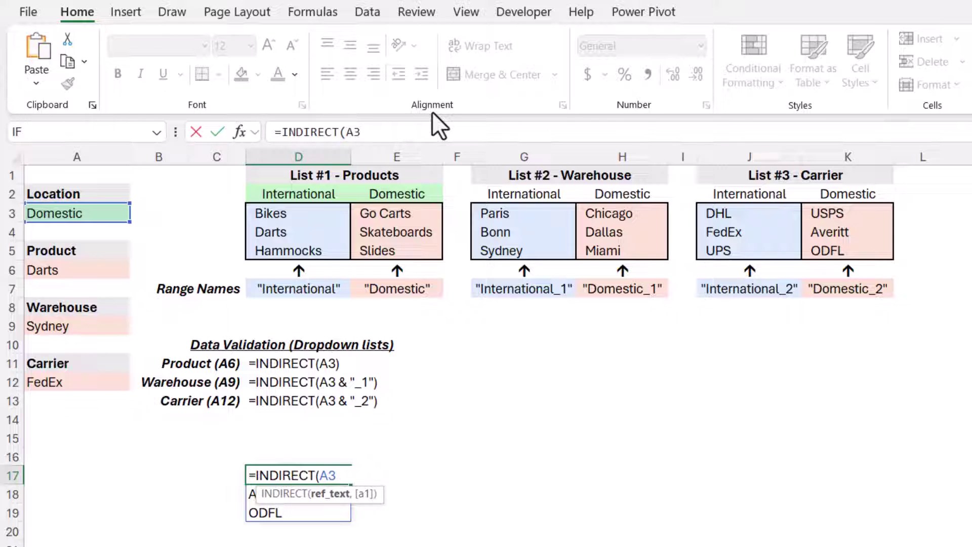
{"action": "type", "text": ")"}
{"action": "key", "text": "Return"}
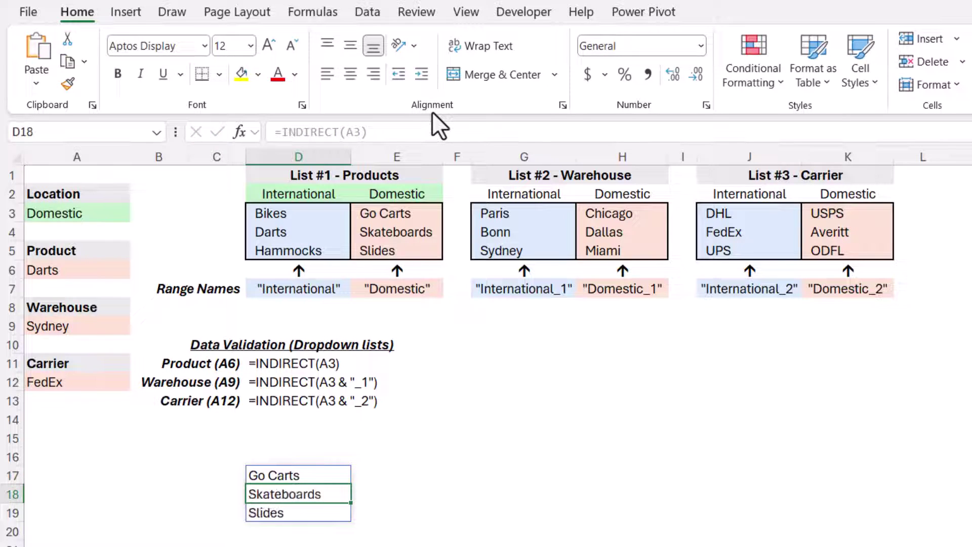
{"action": "key", "text": "Up"}
{"action": "key", "text": "F2"}
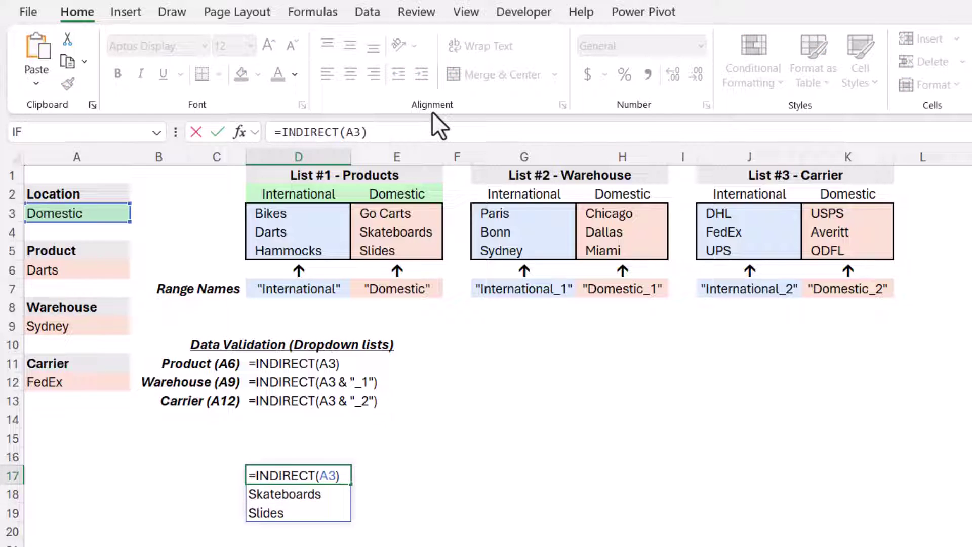
Wrap it as =COUNTIF(INDIRECT(A3), A6) in D17, which returns 0
{"action": "key", "text": "Home"}
{"action": "key", "text": "Right"}
{"action": "type", "text": "COUNT"}
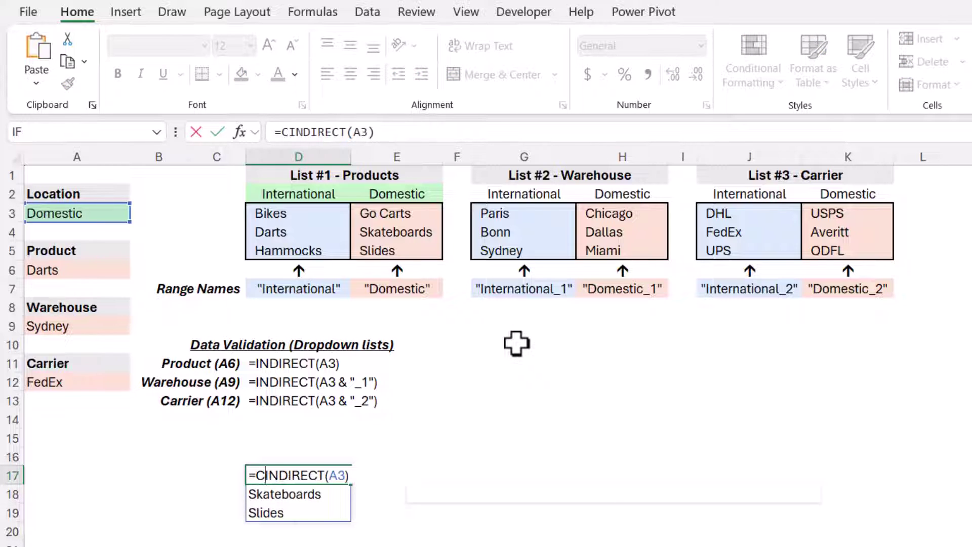
{"action": "type", "text": "IF("}
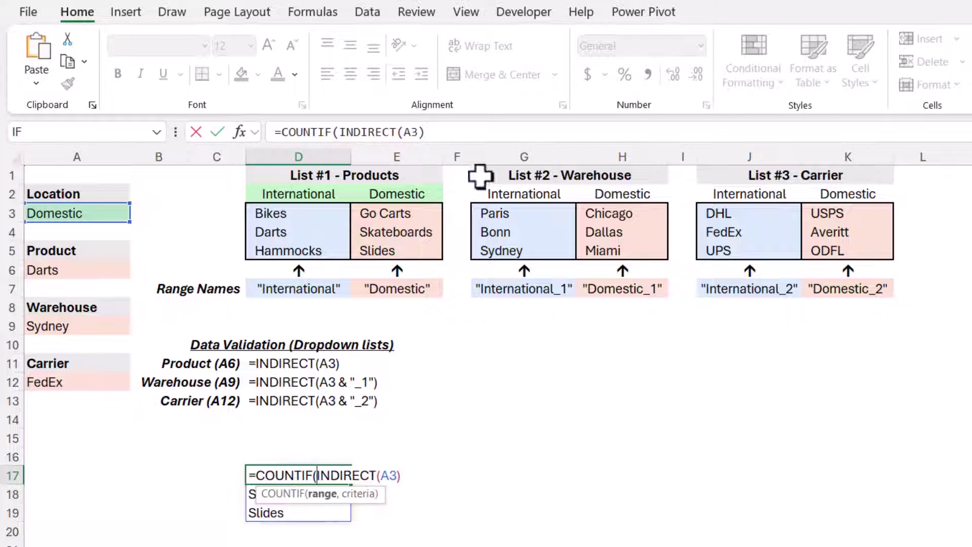
{"action": "left_click", "coordinate": [467, 131]}
{"action": "type", "text": ","}
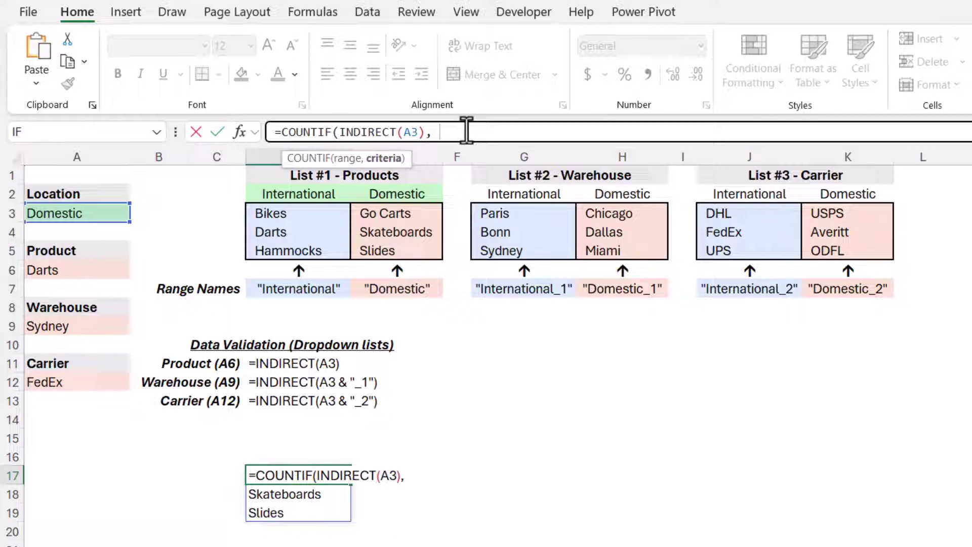
{"action": "left_click", "coordinate": [76, 270]}
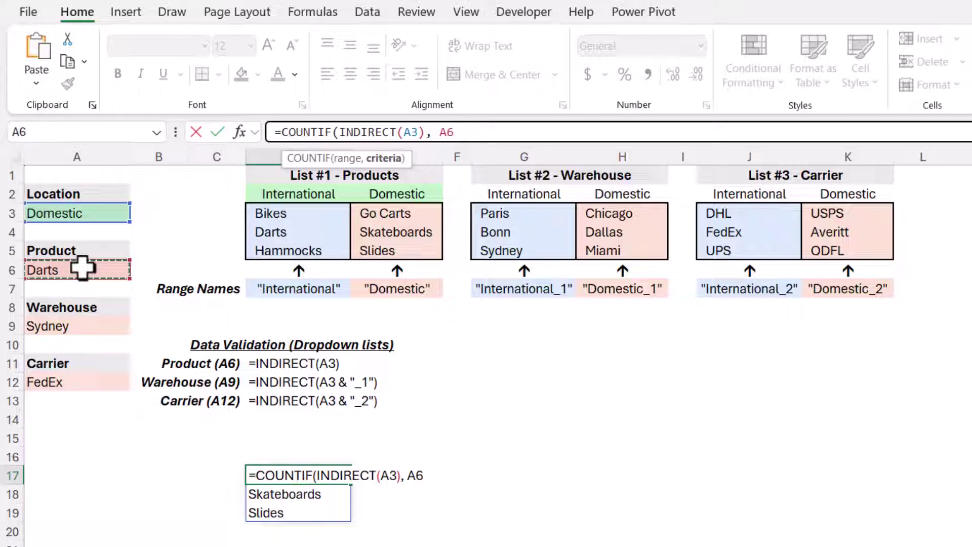
{"action": "type", "text": ")"}
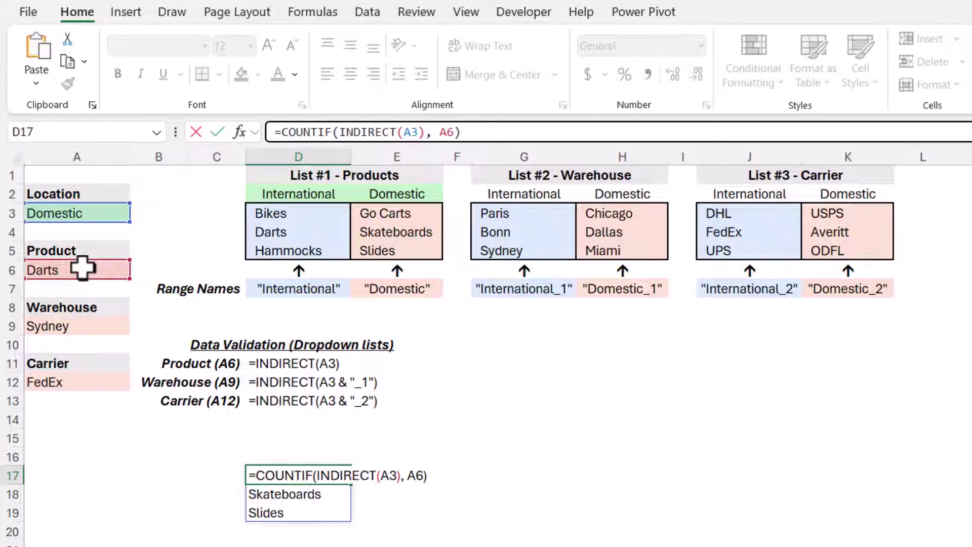
{"action": "key", "text": "Return"}
{"action": "key", "text": "Up"}
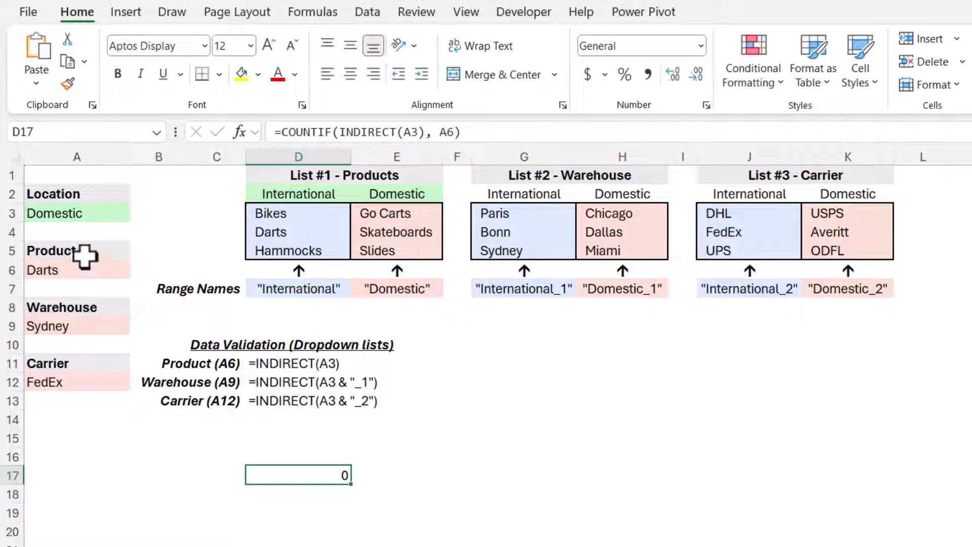
Set Location to International and try products Bikes, then Hammocks
{"action": "left_click", "coordinate": [92, 215]}
{"action": "left_click", "coordinate": [135, 214]}
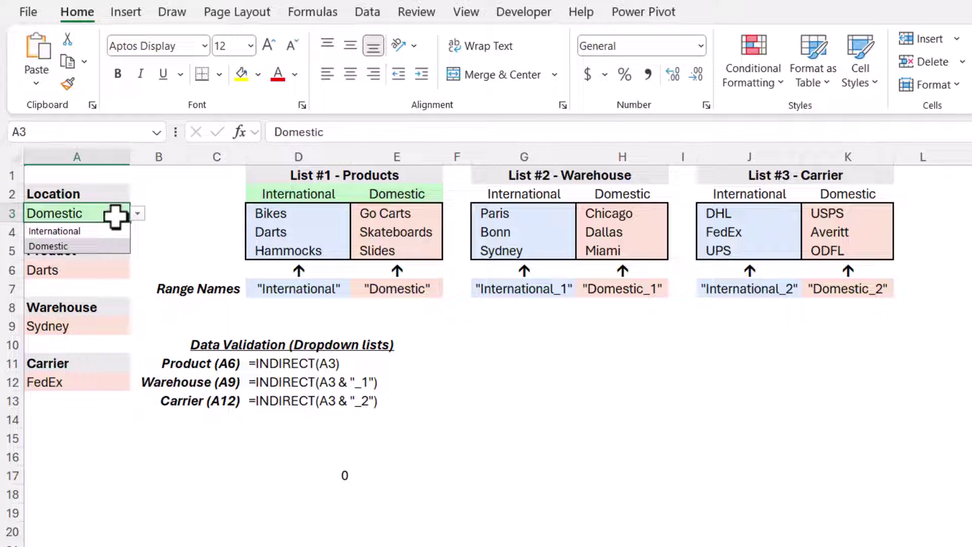
{"action": "left_click", "coordinate": [97, 231]}
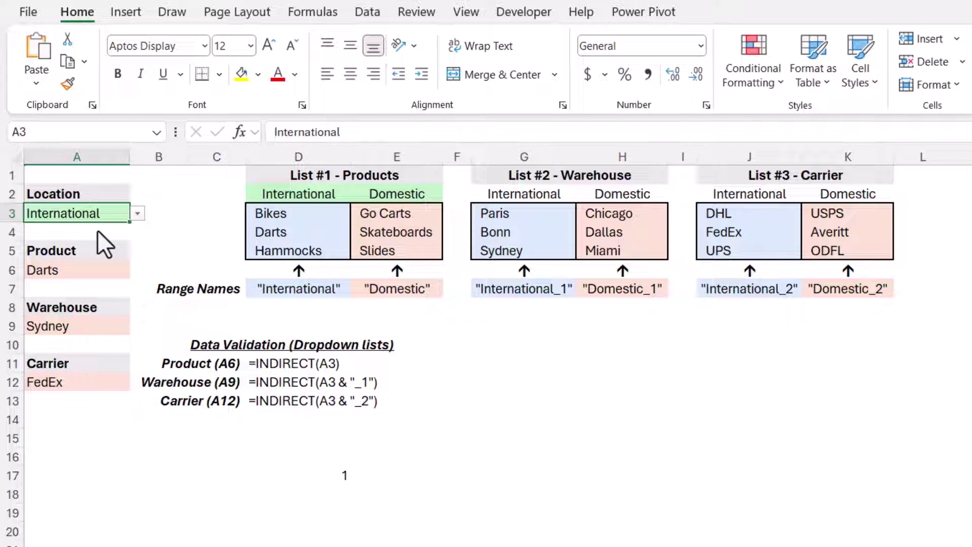
{"action": "left_click", "coordinate": [115, 269]}
{"action": "left_click", "coordinate": [137, 270]}
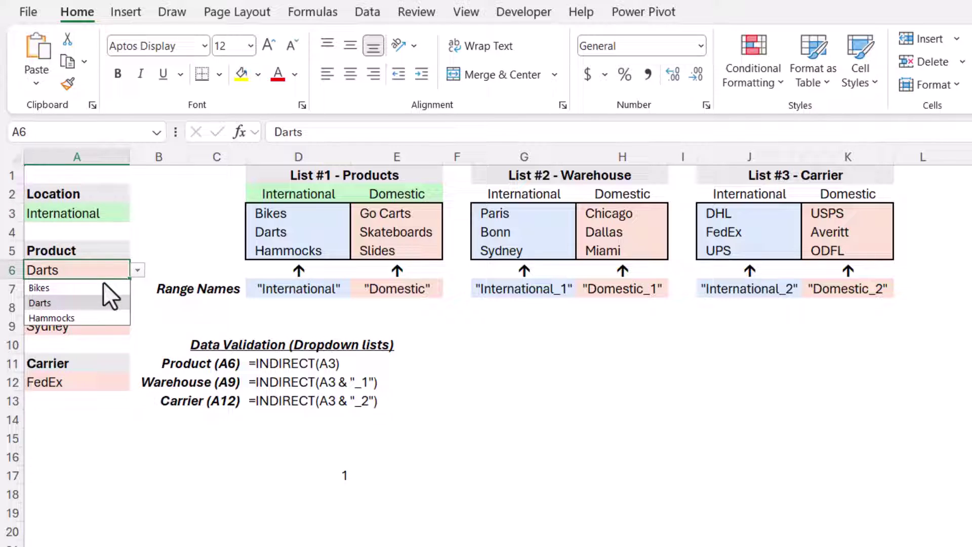
{"action": "left_click", "coordinate": [99, 289]}
{"action": "left_click", "coordinate": [136, 269]}
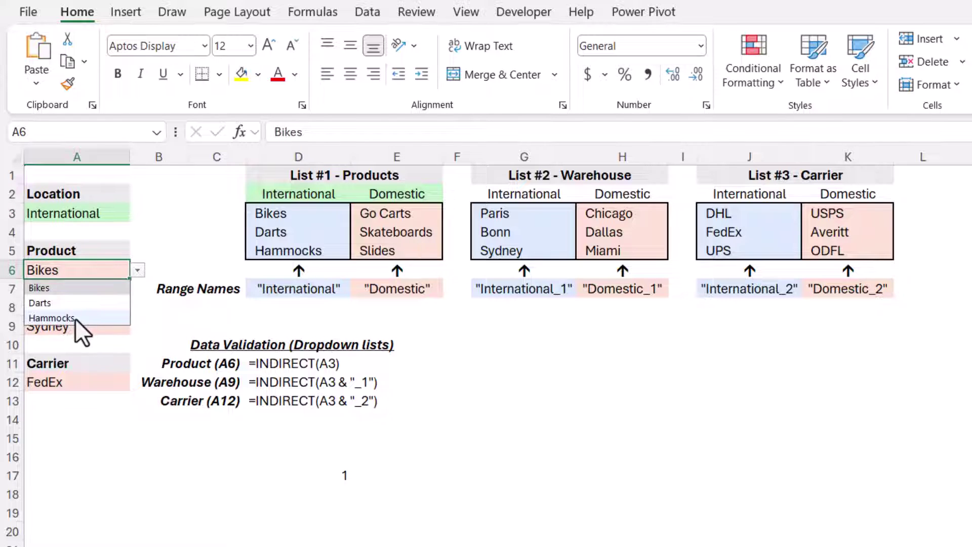
{"action": "left_click", "coordinate": [75, 317]}
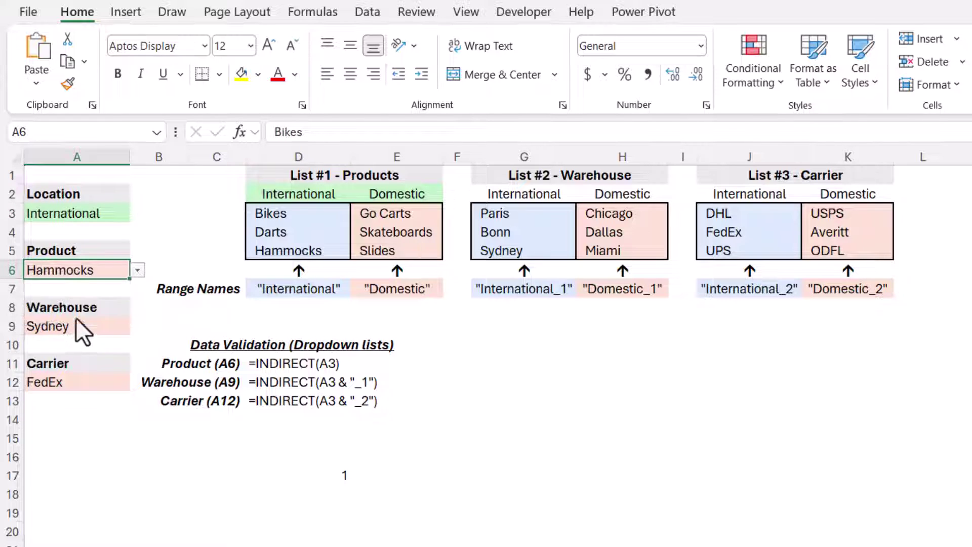
Switch Location to Domestic and back to International, so D17 returns 1
{"action": "left_click", "coordinate": [108, 210]}
{"action": "left_click", "coordinate": [136, 214]}
{"action": "left_click", "coordinate": [75, 246]}
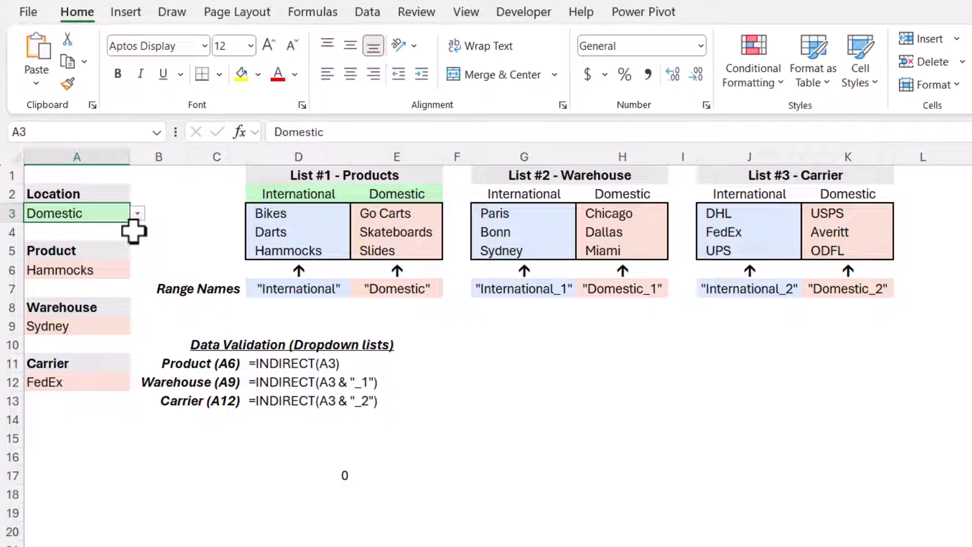
{"action": "left_click", "coordinate": [137, 213]}
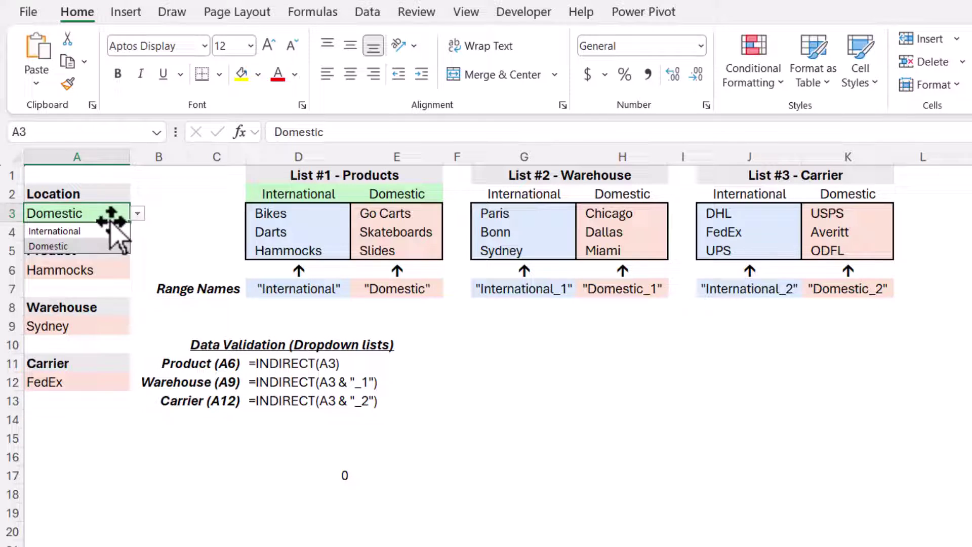
{"action": "left_click", "coordinate": [102, 232]}
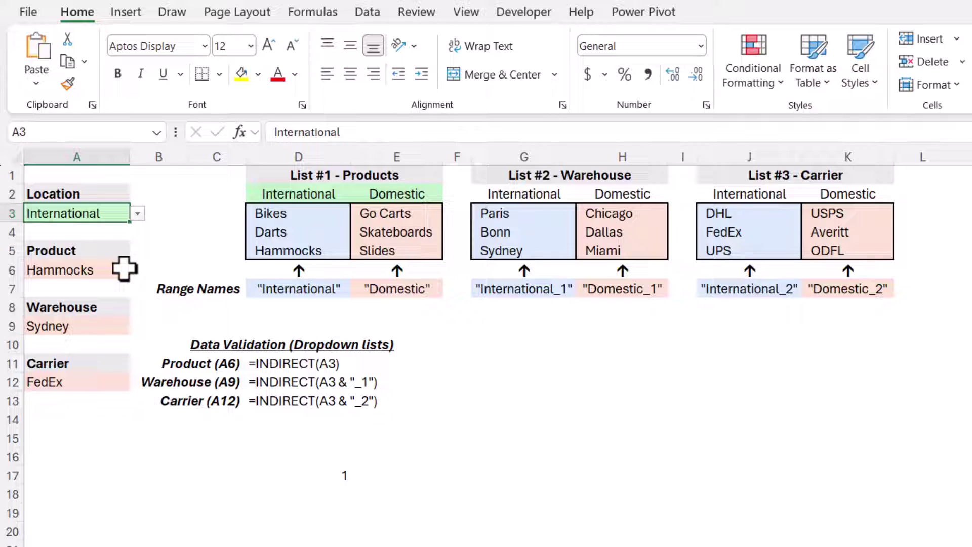
Change D17 to =NOT(COUNTIF(INDIRECT(A3), A6)), returning FALSE for International with Hammocks
{"action": "left_click", "coordinate": [324, 474]}
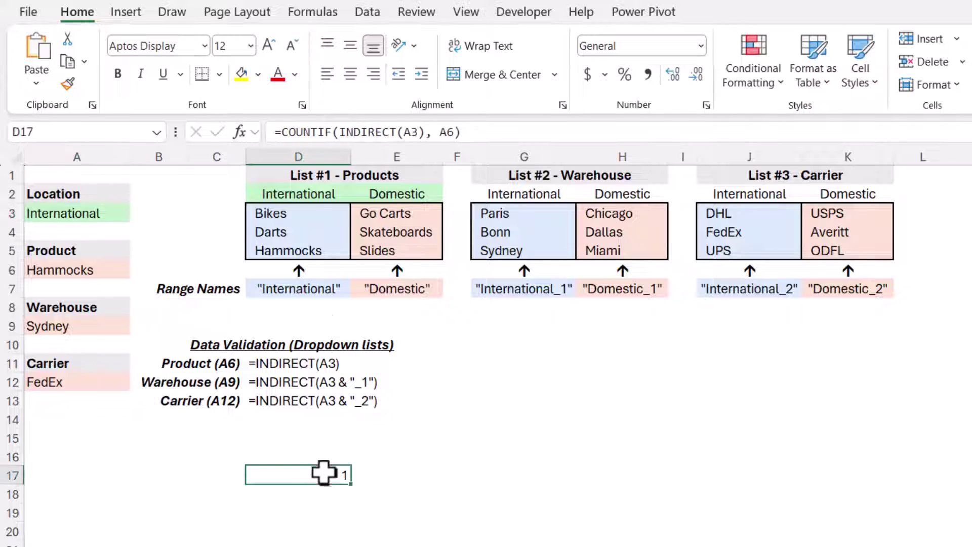
{"action": "double_click", "coordinate": [324, 474]}
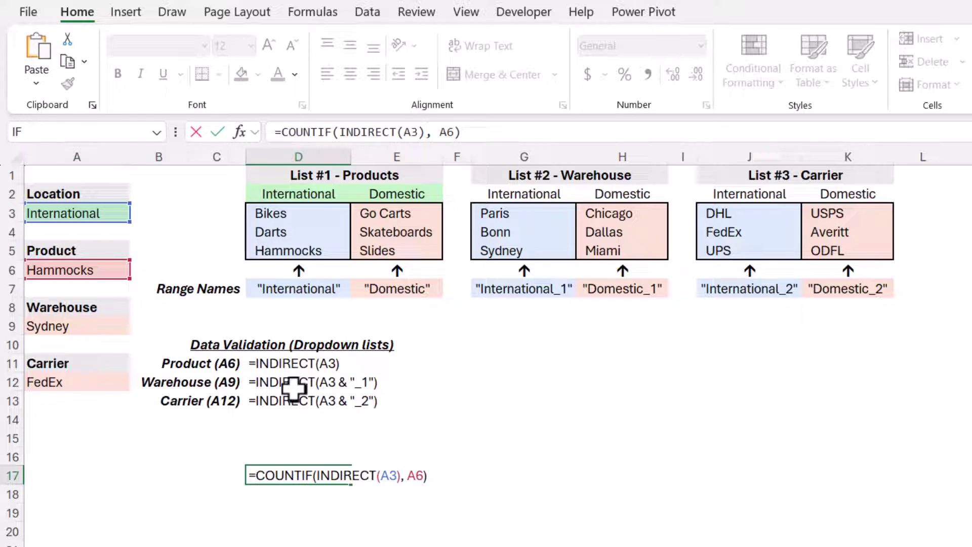
{"action": "type", "text": "NOT("}
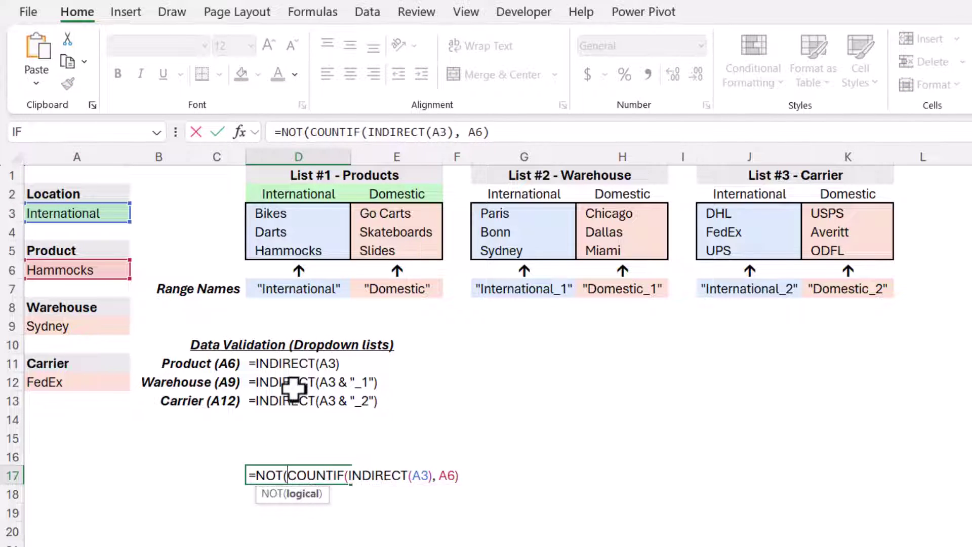
{"action": "left_click", "coordinate": [599, 130]}
{"action": "type", "text": ")"}
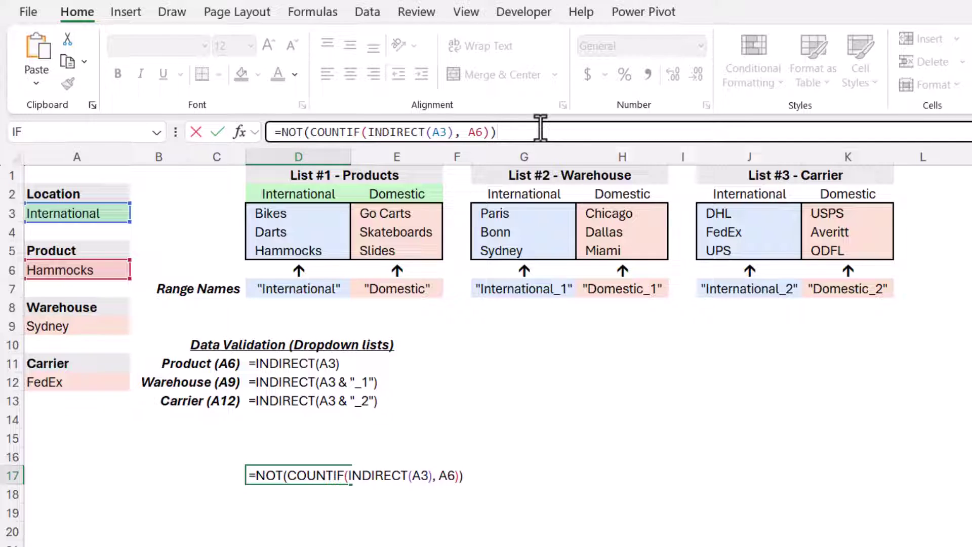
{"action": "key", "text": "ctrl+Return"}
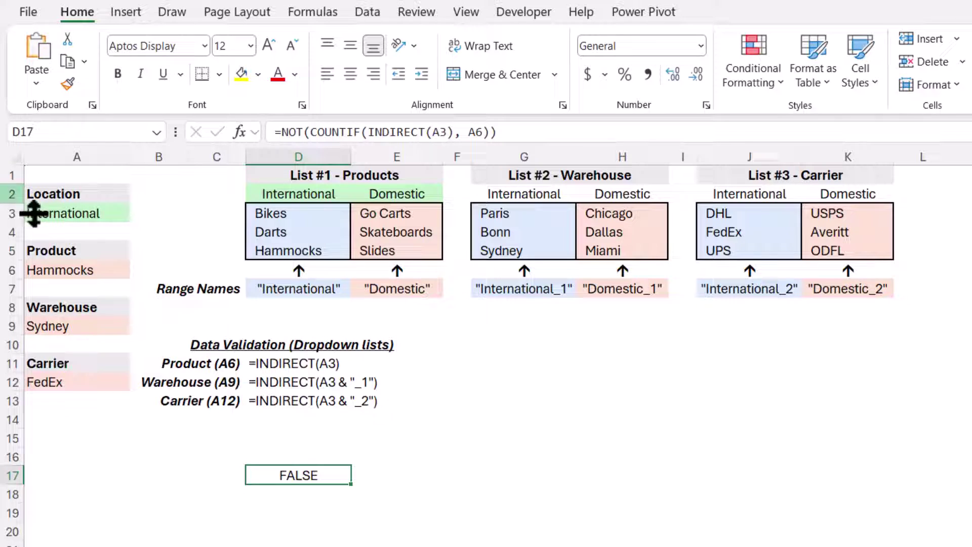
Set Location A3 to Domestic so Hammocks no longer matches
{"action": "left_click", "coordinate": [122, 214]}
{"action": "left_click", "coordinate": [136, 215]}
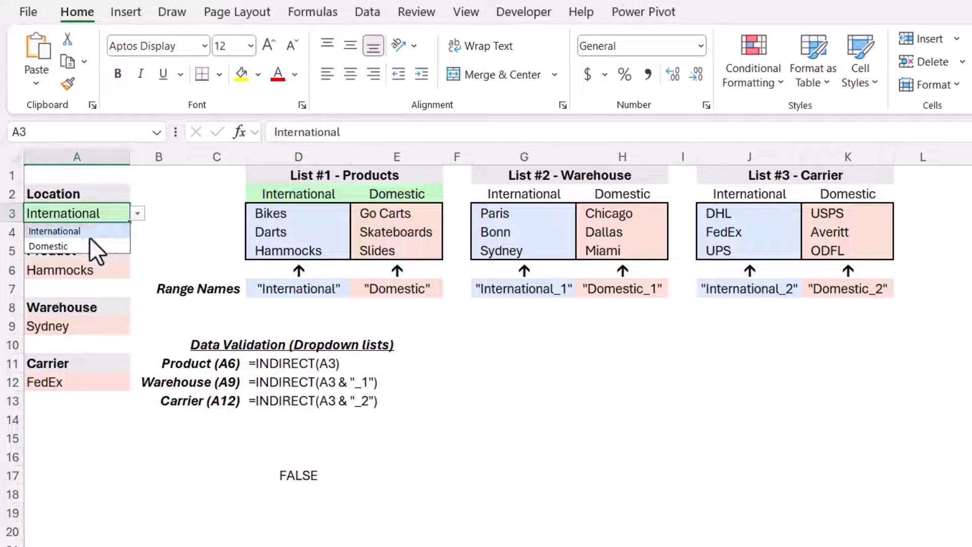
{"action": "left_click", "coordinate": [84, 243]}
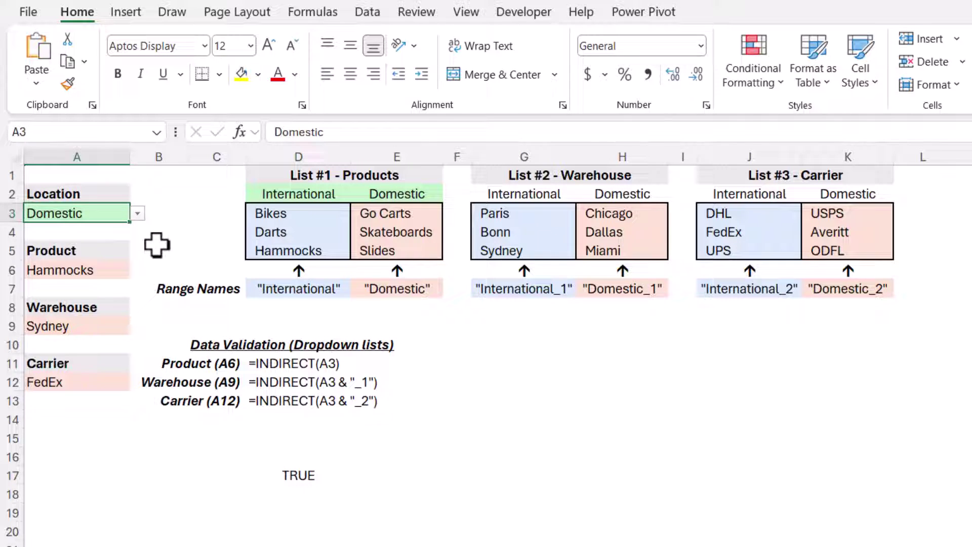
Preview the values of INDIRECT(A3), A6, COUNTIF and the whole NOT formula in D17
{"action": "left_click", "coordinate": [299, 478]}
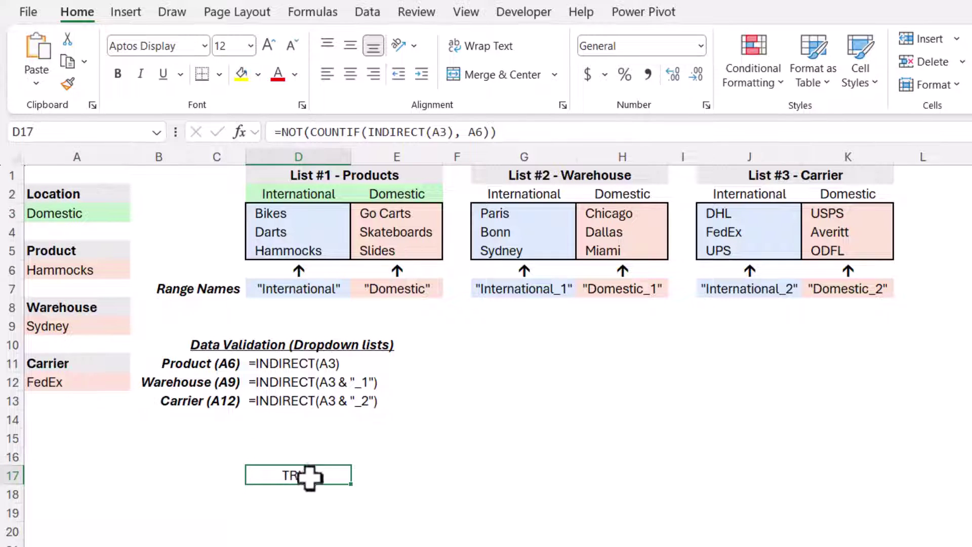
{"action": "double_click", "coordinate": [299, 477]}
{"action": "left_click_drag", "start_coordinate": [350, 476], "coordinate": [435, 476]}
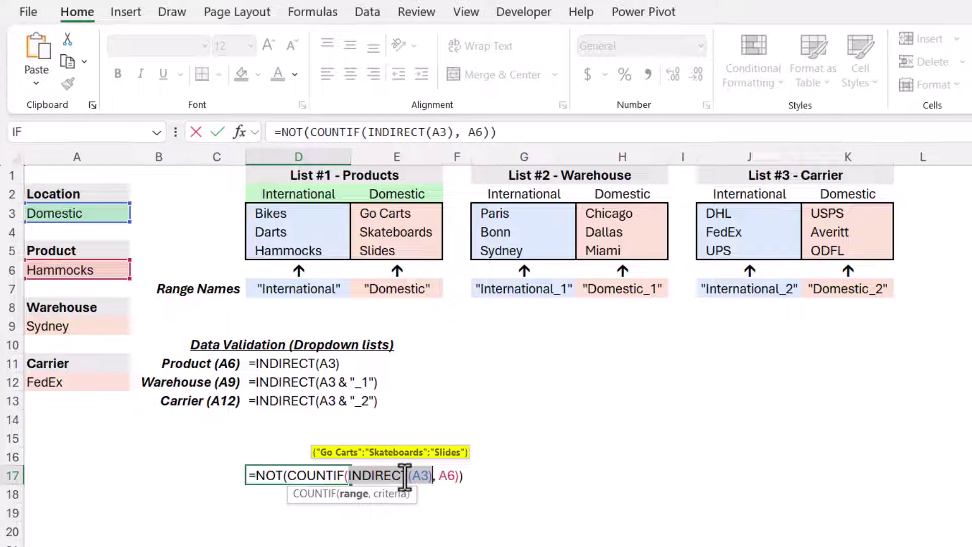
{"action": "double_click", "coordinate": [444, 477]}
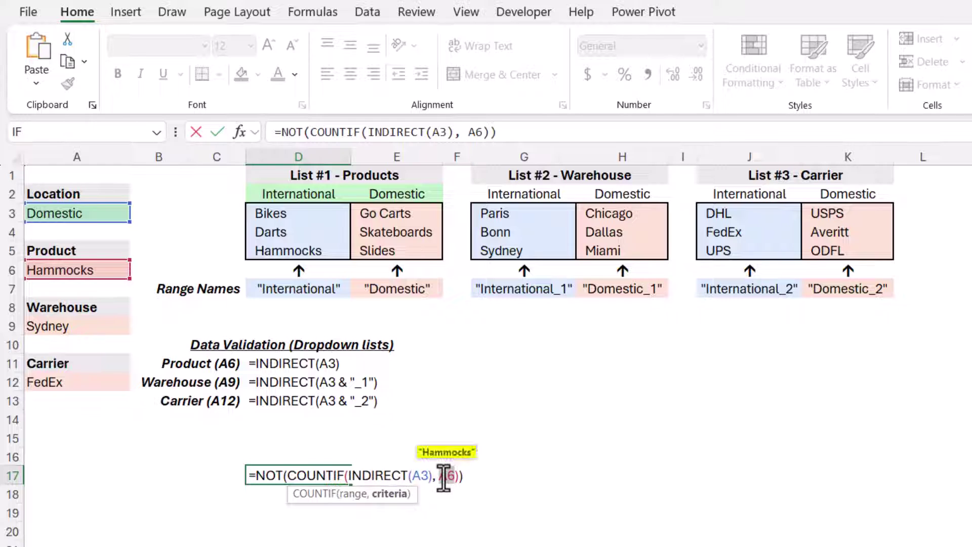
{"action": "left_click", "coordinate": [309, 493]}
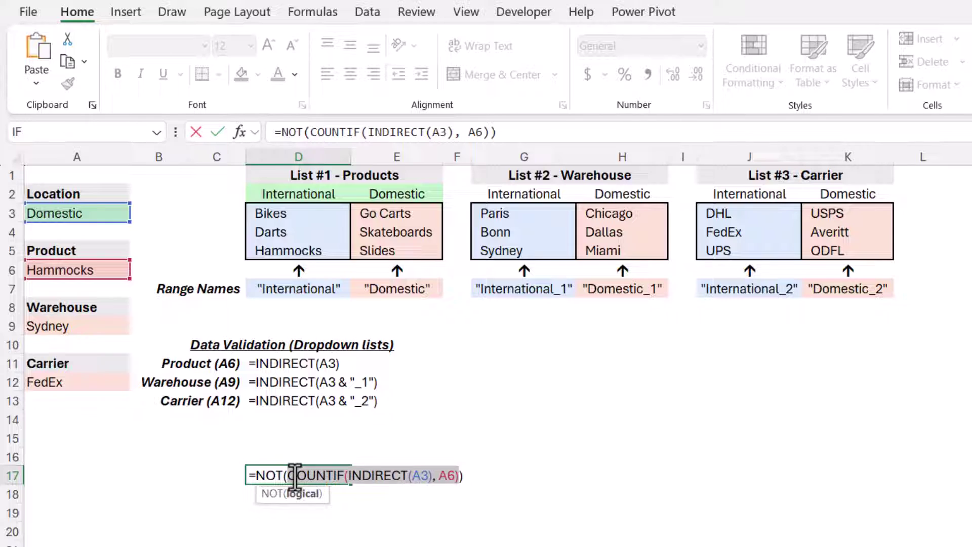
{"action": "left_click_drag", "start_coordinate": [255, 476], "coordinate": [515, 475]}
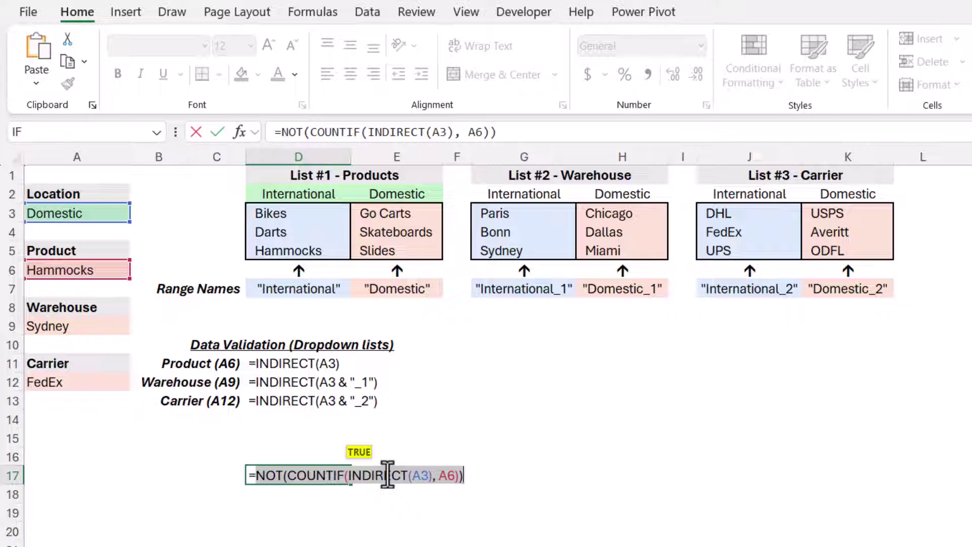
Copy the full =NOT(COUNTIF(INDIRECT(A3), A6)) formula text from D17
{"action": "left_click_drag", "start_coordinate": [249, 475], "coordinate": [520, 473]}
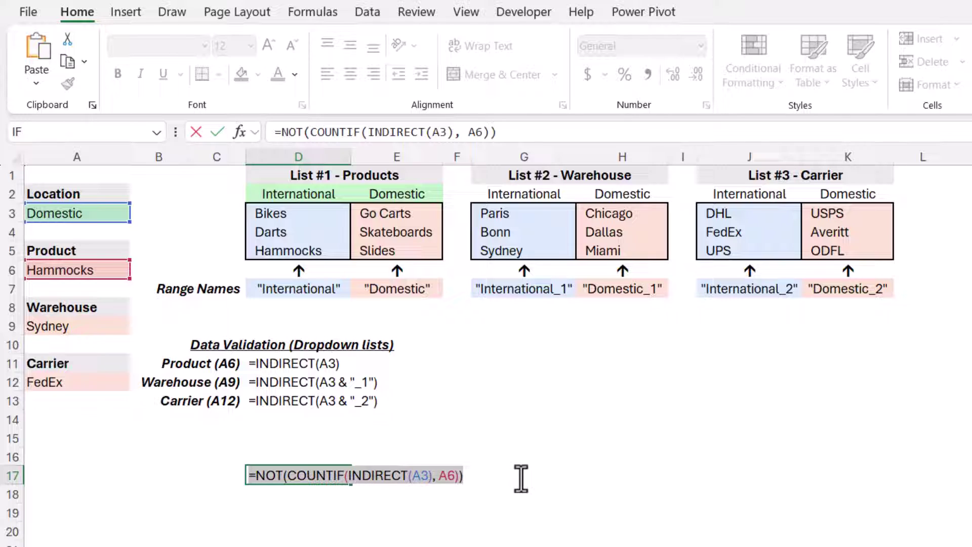
{"action": "key", "text": "ctrl+c"}
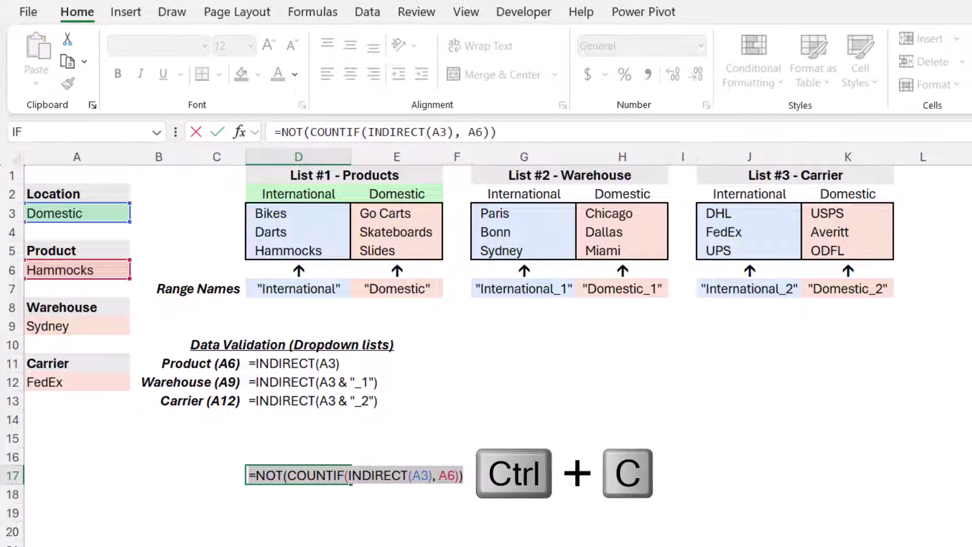
{"action": "key", "text": "Escape"}
Create a new formula-based conditional formatting rule on A6 with the pasted mismatch formula
{"action": "left_click", "coordinate": [106, 272]}
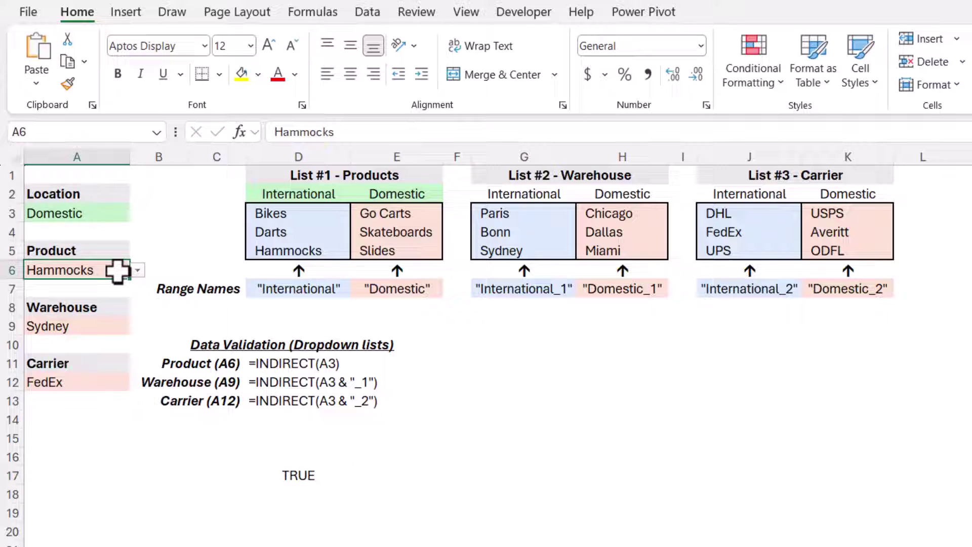
{"action": "left_click", "coordinate": [774, 63]}
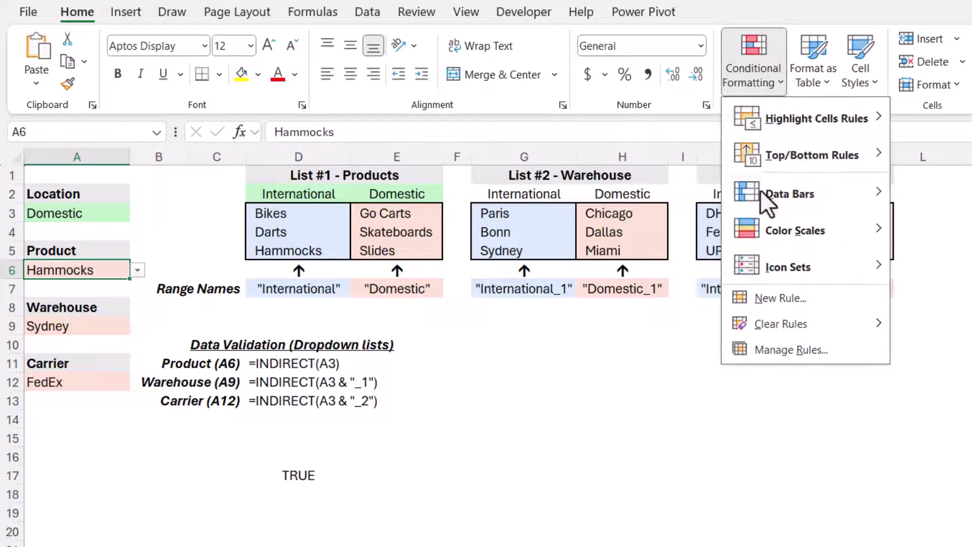
{"action": "left_click", "coordinate": [763, 299]}
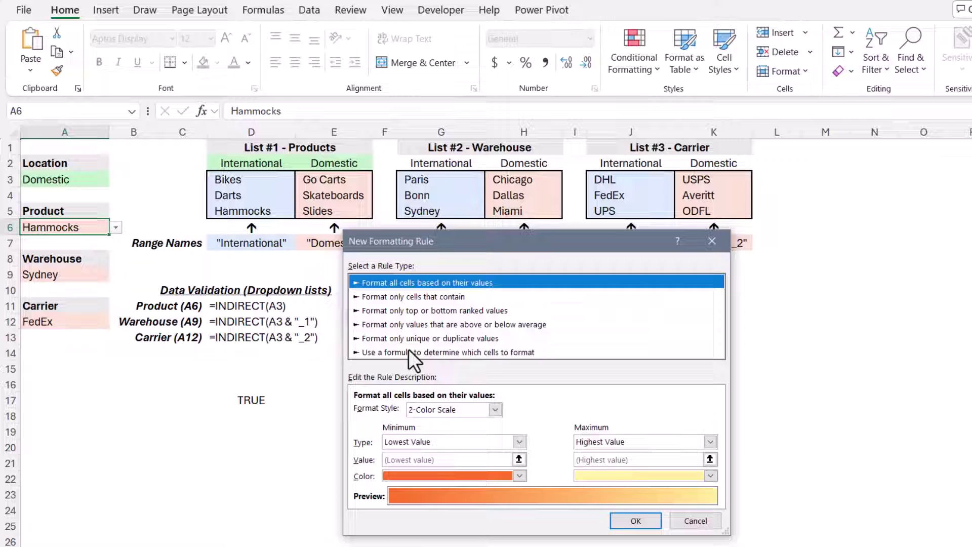
{"action": "left_click", "coordinate": [409, 352]}
{"action": "left_click", "coordinate": [406, 412]}
{"action": "key", "text": "ctrl+v"}
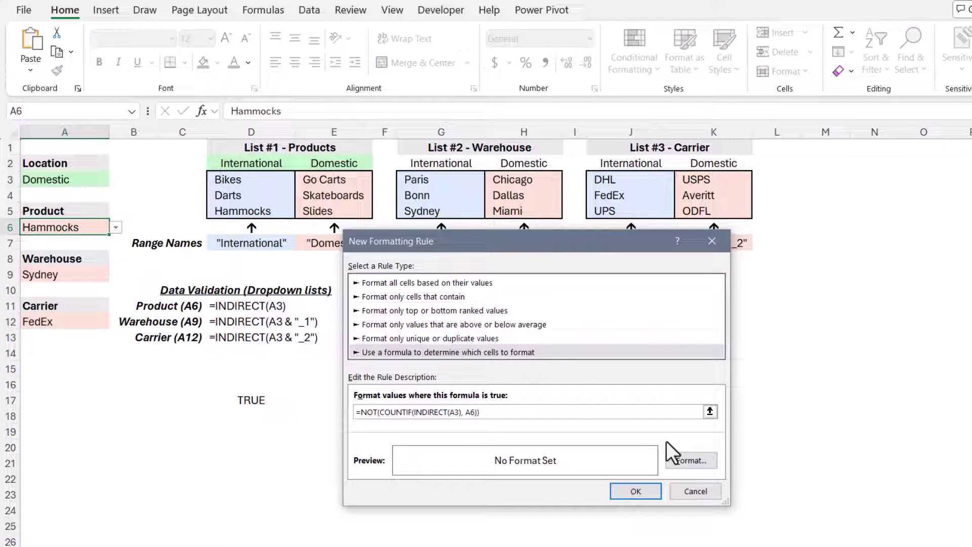
Format the rule with bold italic, a new font colour and dark red fill, and apply it
{"action": "left_click", "coordinate": [703, 463]}
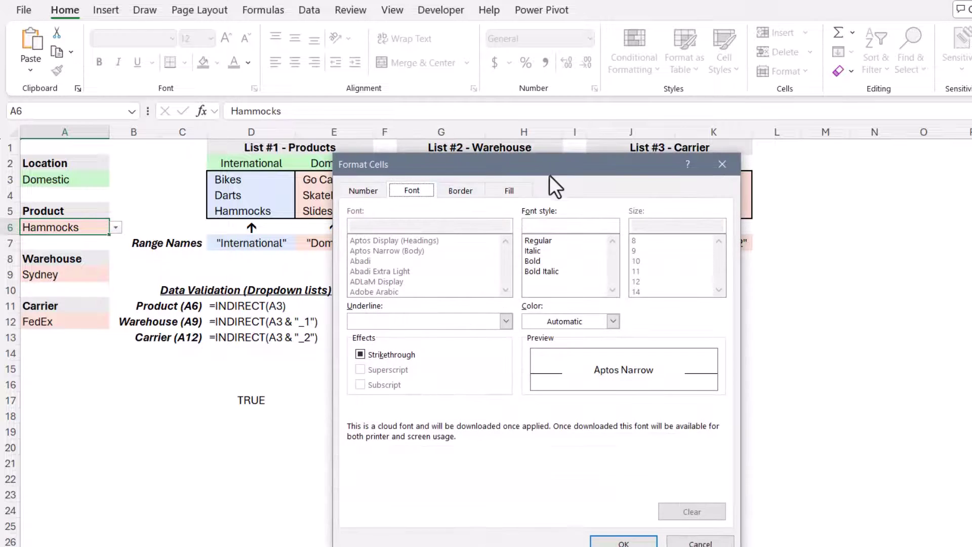
{"action": "left_click", "coordinate": [613, 321]}
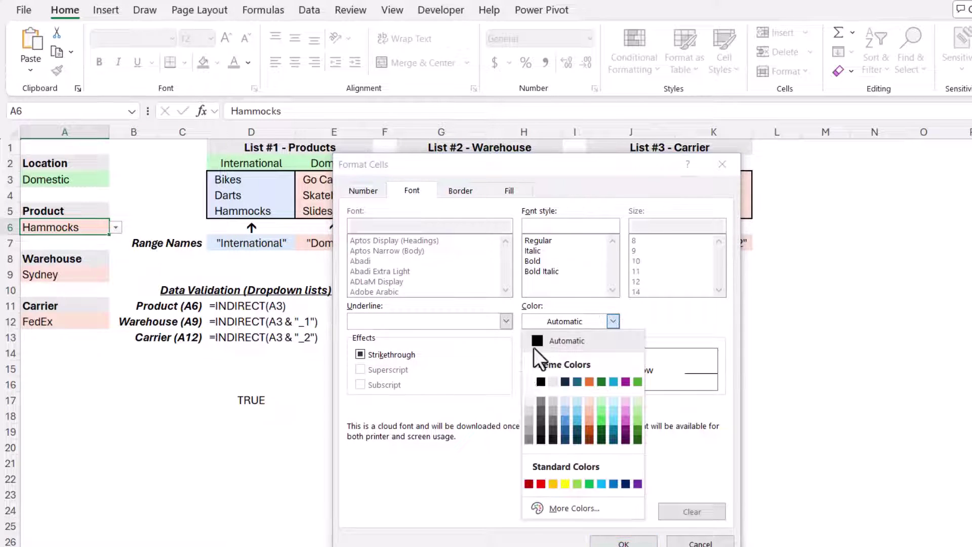
{"action": "left_click", "coordinate": [528, 377]}
{"action": "left_click", "coordinate": [540, 269]}
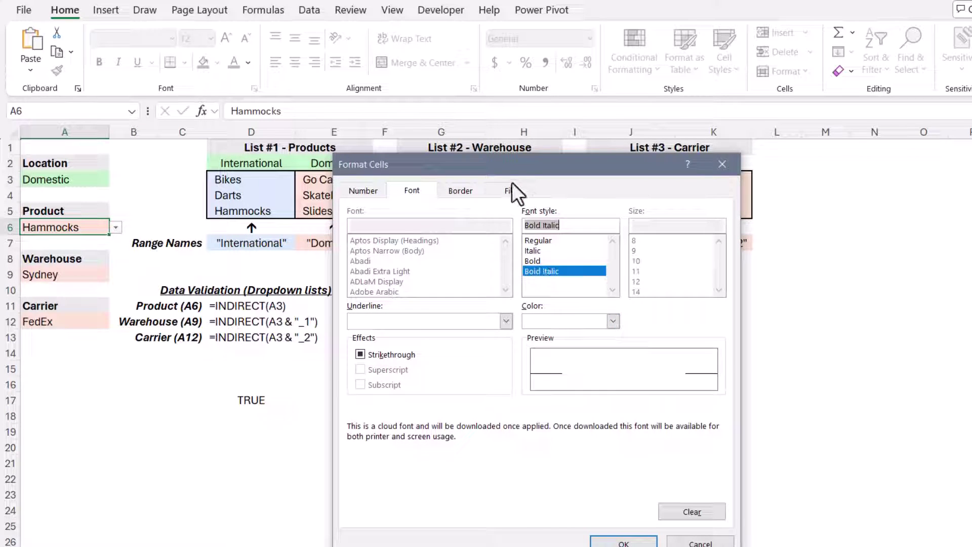
{"action": "left_click", "coordinate": [510, 188]}
{"action": "left_click", "coordinate": [361, 334]}
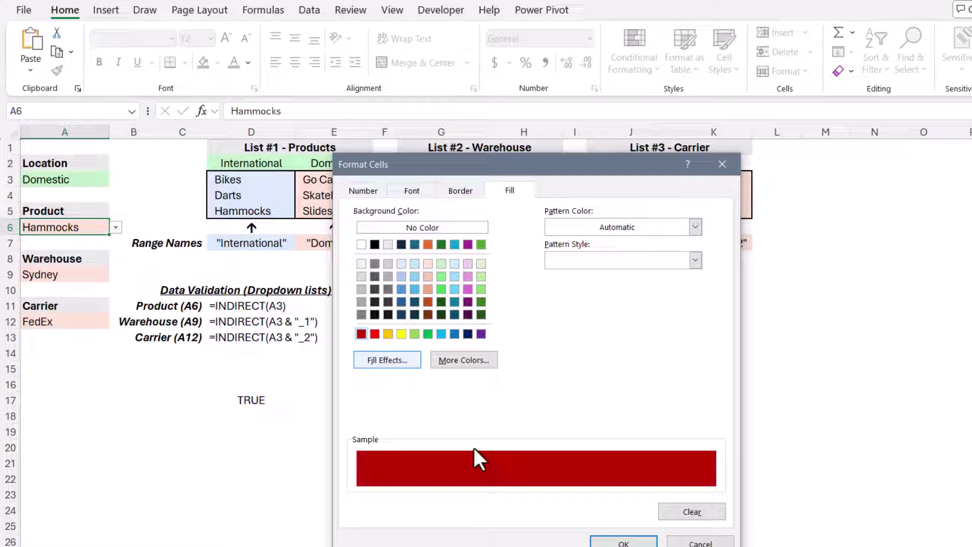
{"action": "left_click", "coordinate": [624, 542]}
{"action": "left_click", "coordinate": [626, 491]}
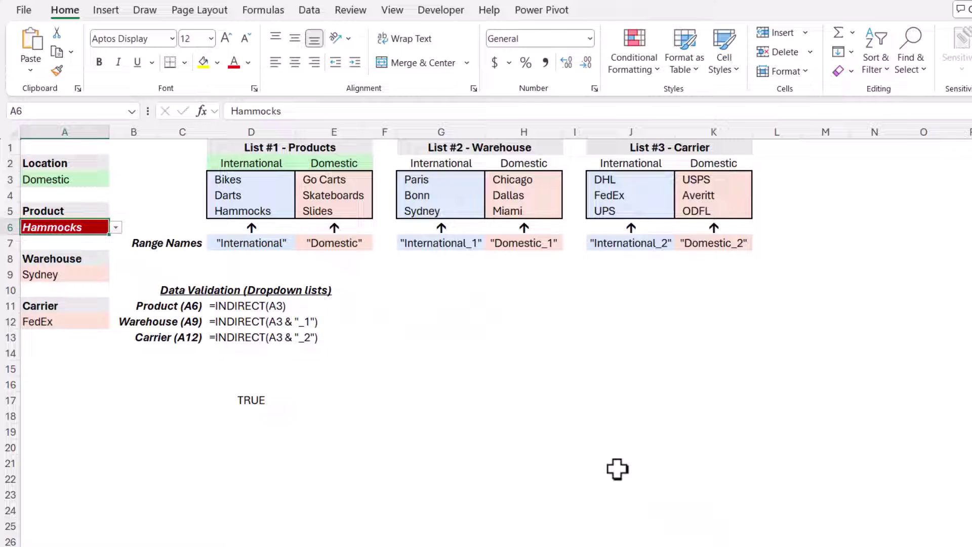
Set Location to International and Product to Darts
{"action": "left_click", "coordinate": [102, 178]}
{"action": "left_click", "coordinate": [116, 180]}
{"action": "left_click", "coordinate": [93, 192]}
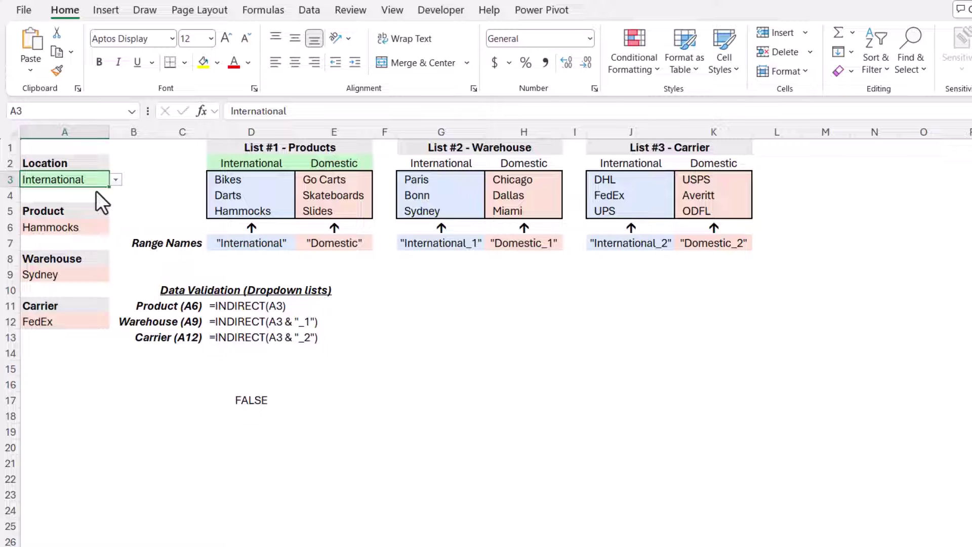
{"action": "left_click", "coordinate": [101, 228]}
{"action": "left_click", "coordinate": [116, 228]}
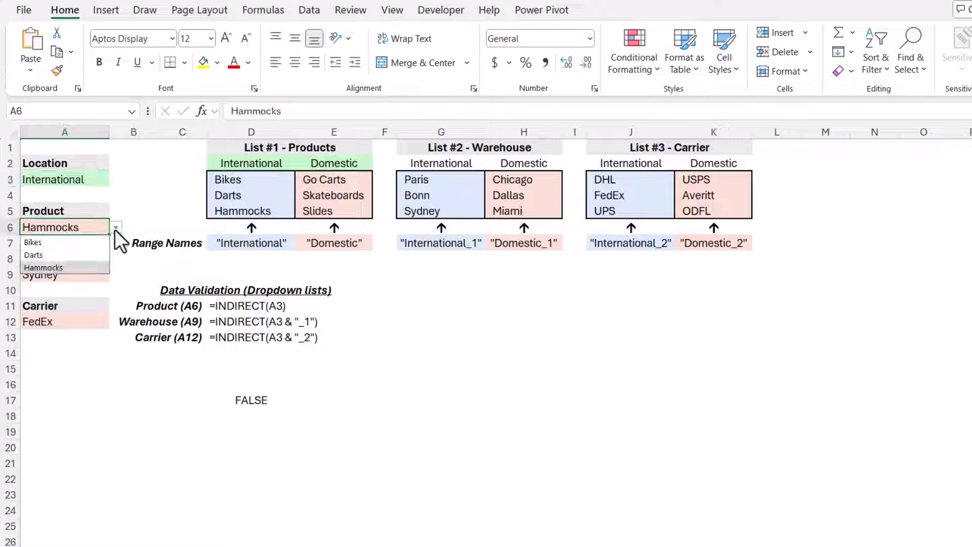
{"action": "left_click", "coordinate": [61, 255]}
Switch Location to Domestic, pick Skateboards, then return Location to International
{"action": "left_click", "coordinate": [92, 181]}
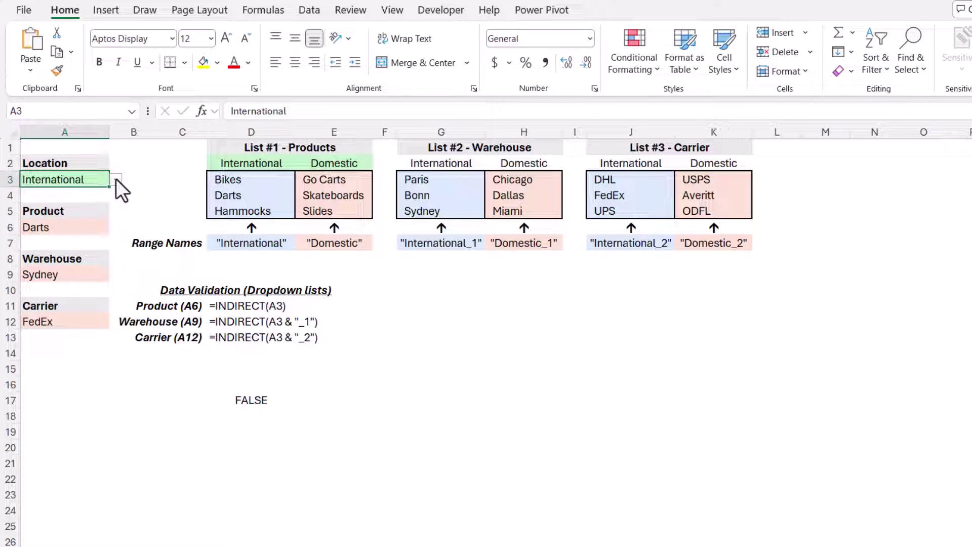
{"action": "left_click", "coordinate": [116, 180]}
{"action": "left_click", "coordinate": [70, 206]}
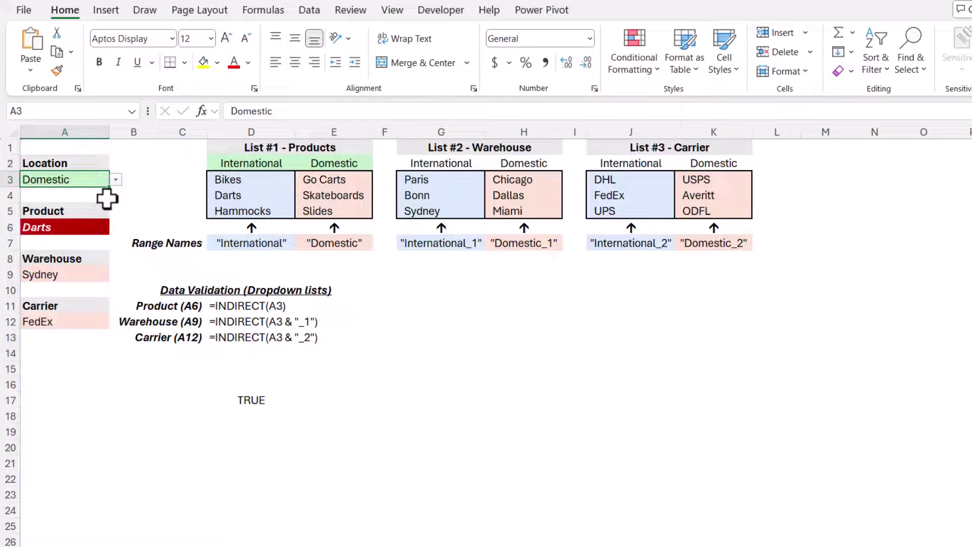
{"action": "left_click", "coordinate": [102, 227]}
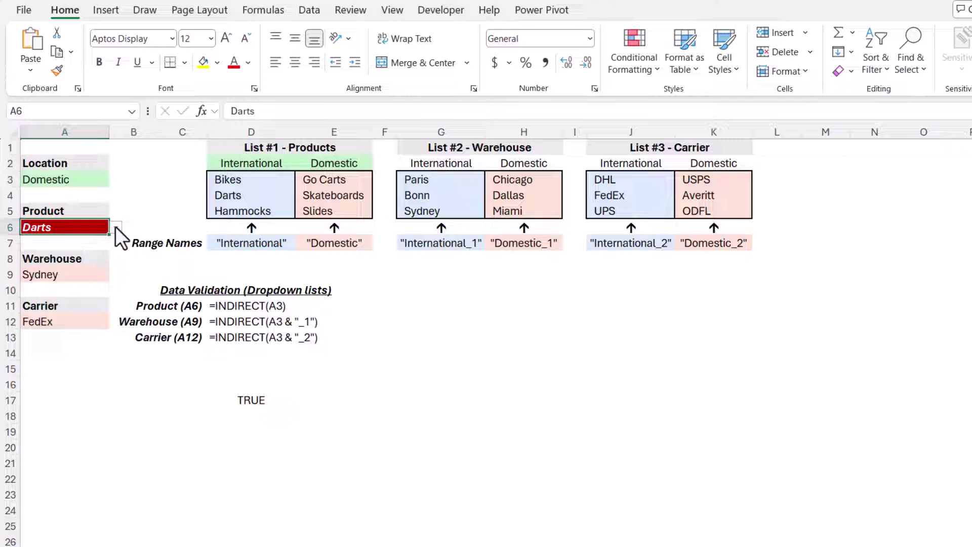
{"action": "left_click", "coordinate": [116, 228]}
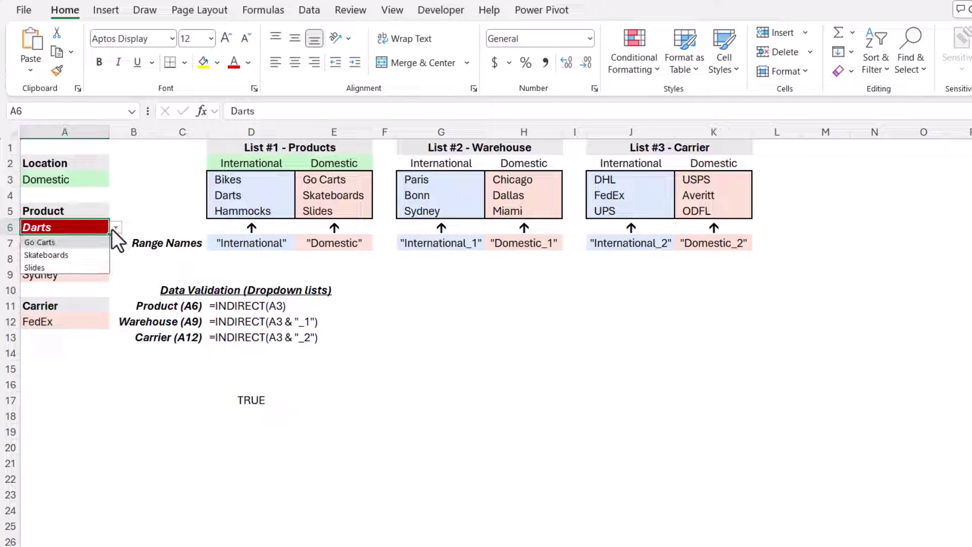
{"action": "left_click", "coordinate": [71, 256]}
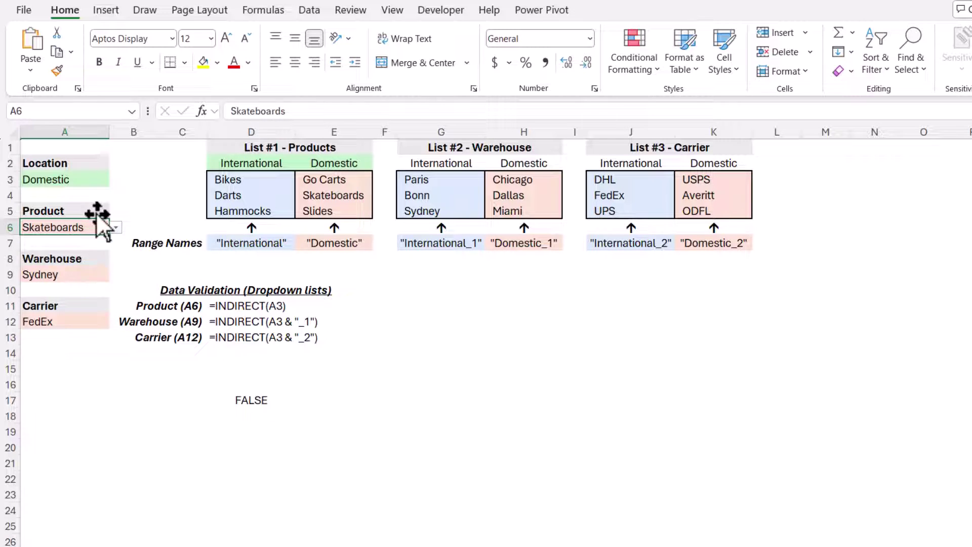
{"action": "left_click", "coordinate": [96, 179]}
{"action": "left_click", "coordinate": [116, 180]}
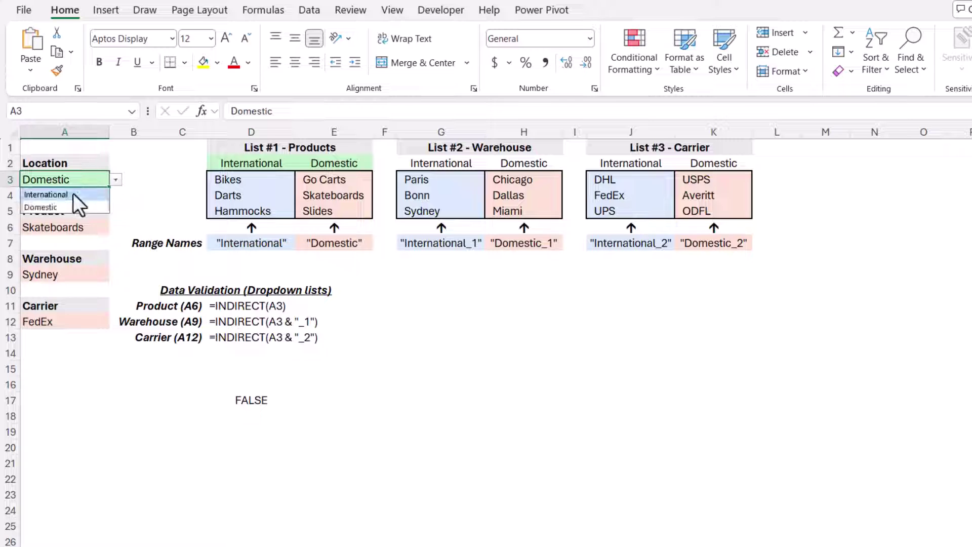
{"action": "left_click", "coordinate": [73, 194]}
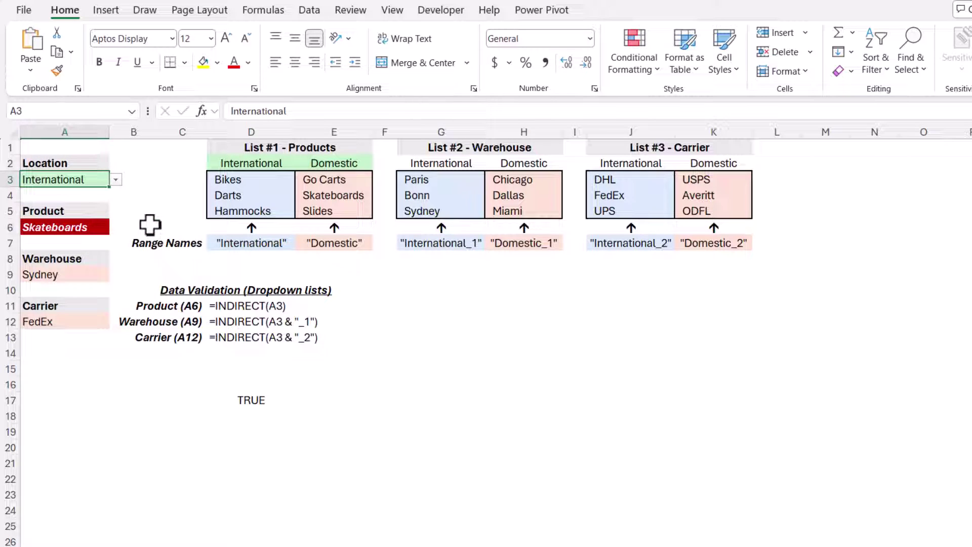
Copy the D17 test formula and select the Warehouse cell A9
{"action": "left_click", "coordinate": [251, 400]}
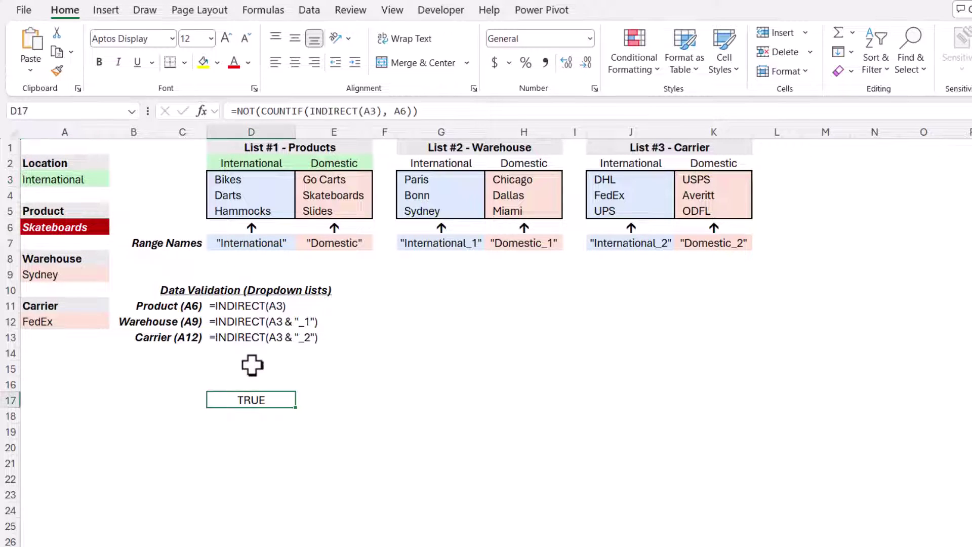
{"action": "key", "text": "F2"}
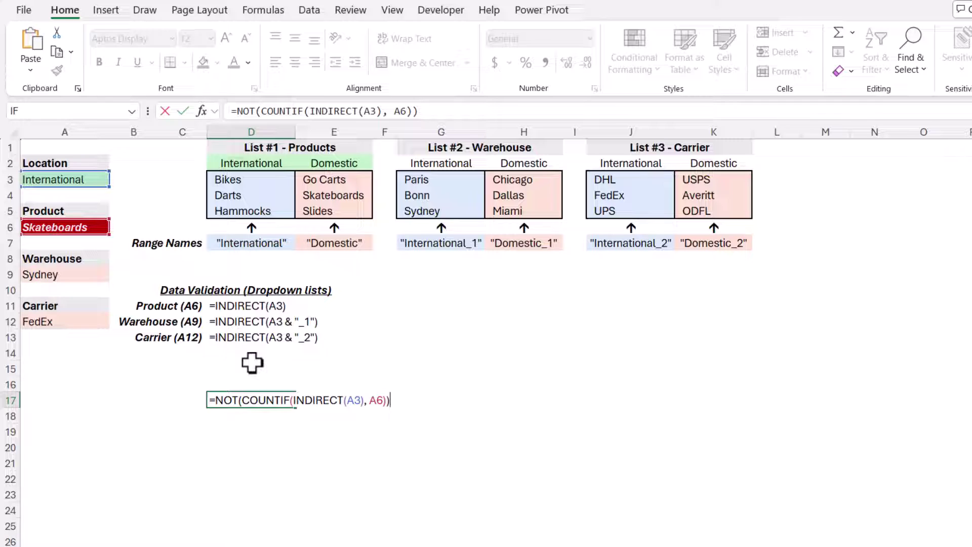
{"action": "left_click", "coordinate": [76, 275]}
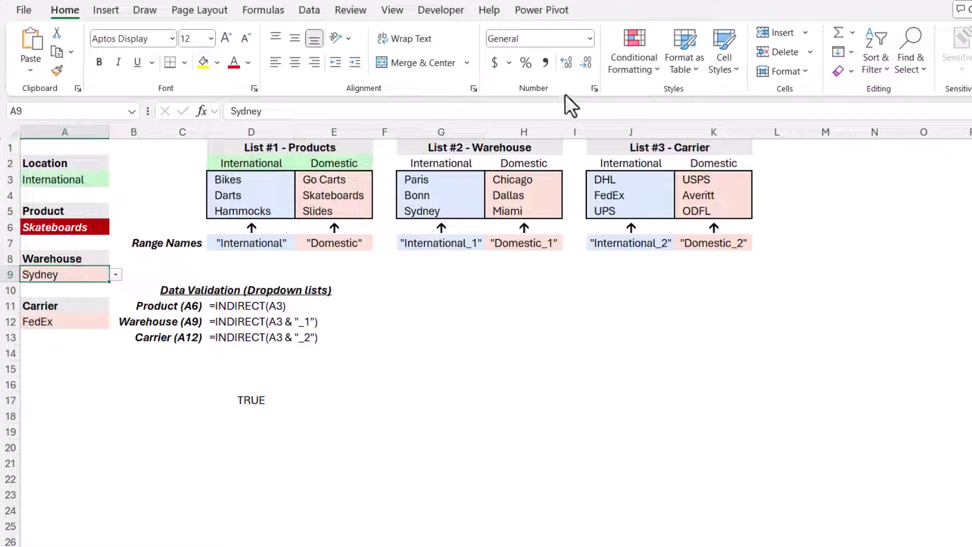
Start a formula rule on A9 using INDIRECT(A3 & "_1") and changing A6 toward A9
{"action": "left_click", "coordinate": [642, 56]}
{"action": "left_click", "coordinate": [637, 247]}
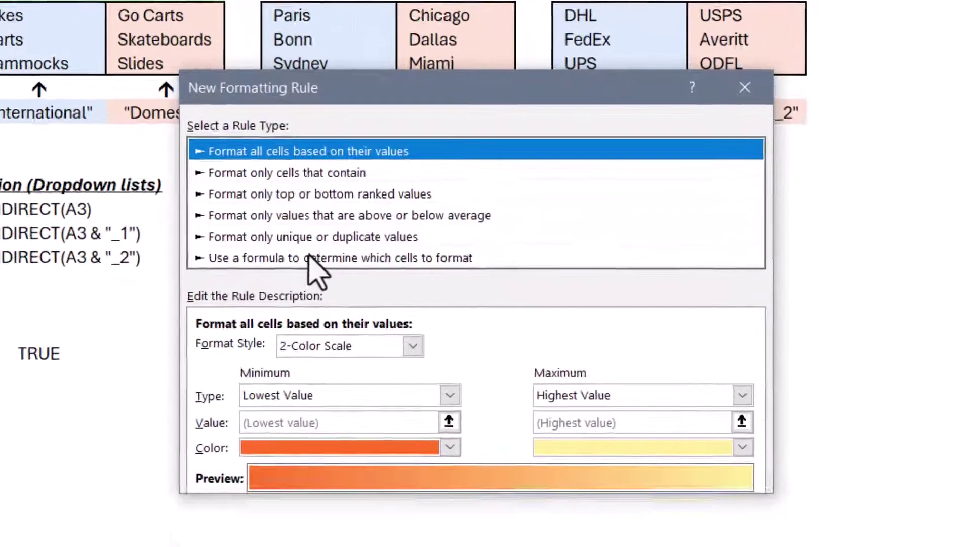
{"action": "left_click", "coordinate": [390, 311]}
{"action": "left_click", "coordinate": [341, 381]}
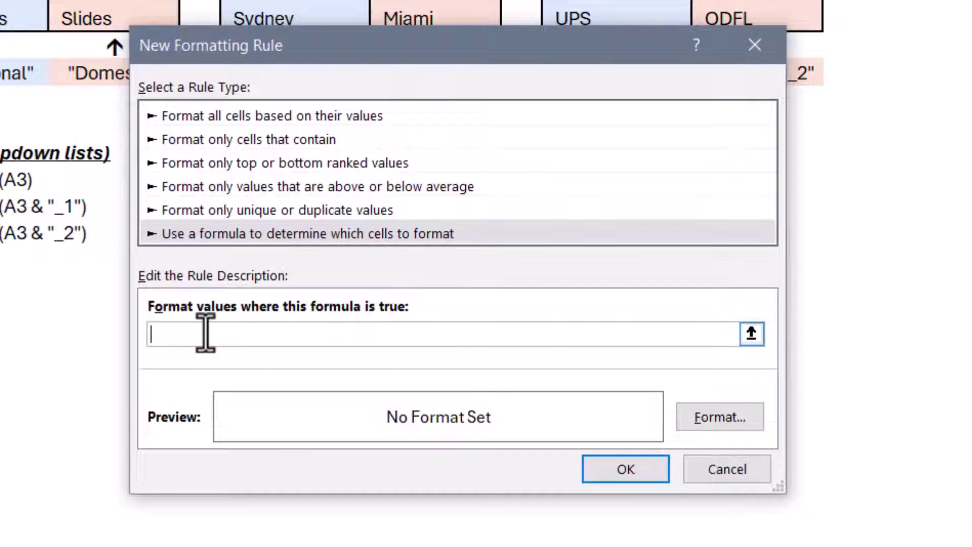
{"action": "type", "text": "=NOT(COUNTIF(INDIRECT(A3), A6))"}
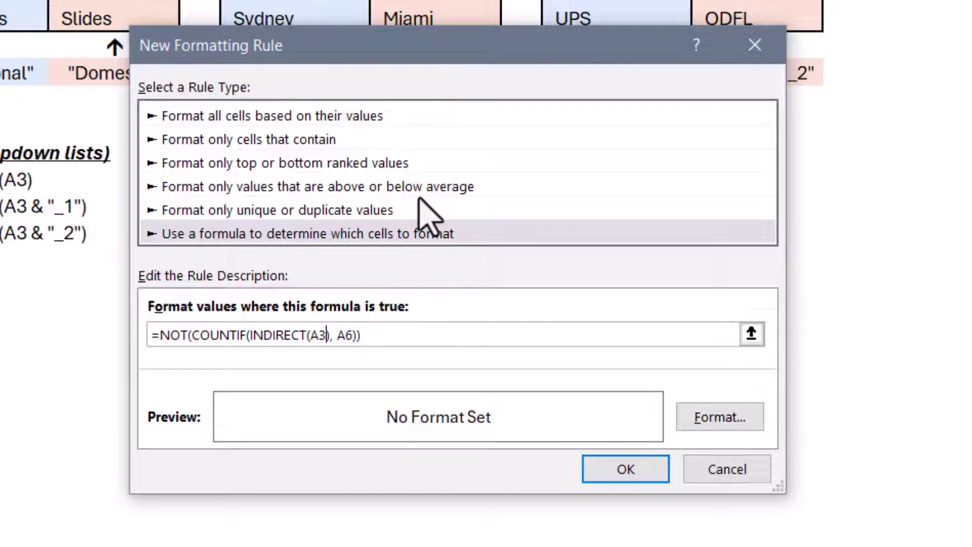
{"action": "type", "text": "& \"_"}
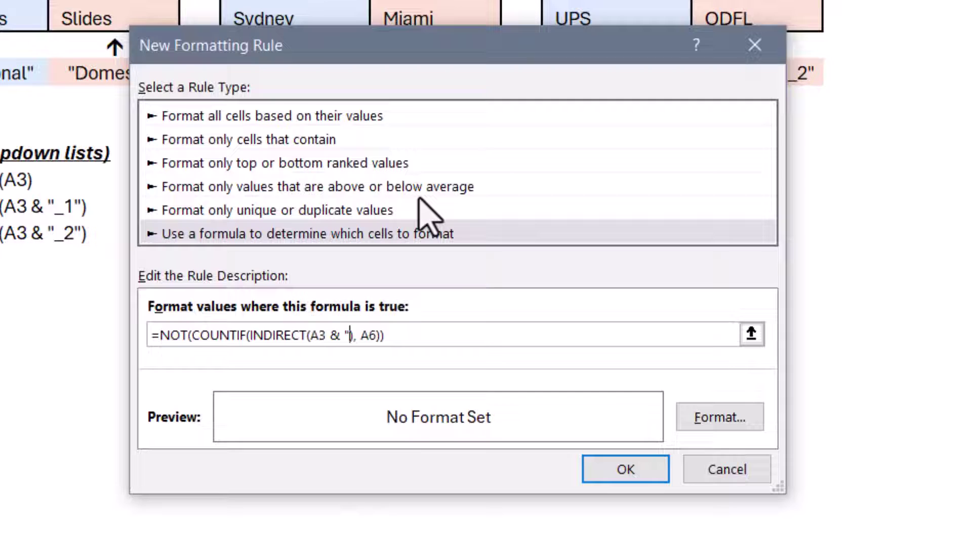
{"action": "type", "text": "1\""}
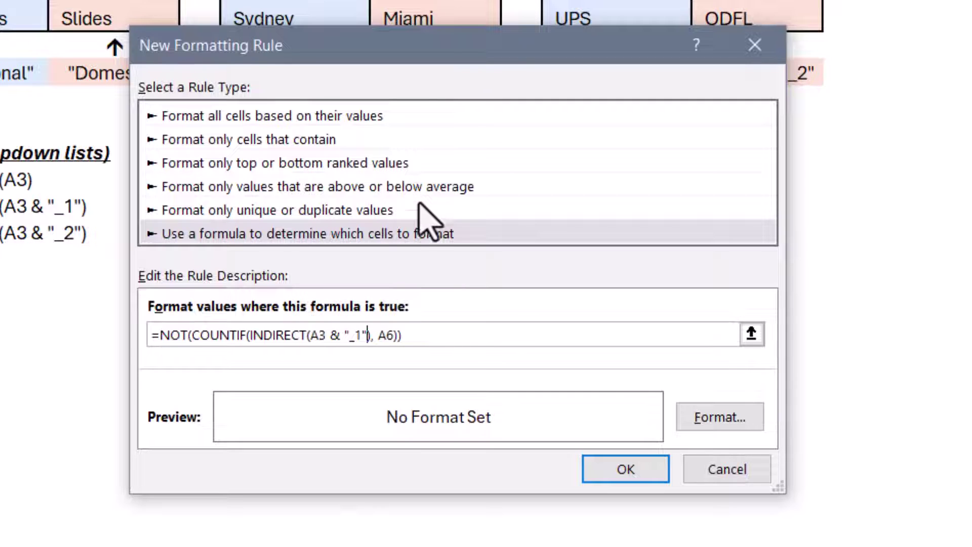
{"action": "left_click", "coordinate": [388, 335]}
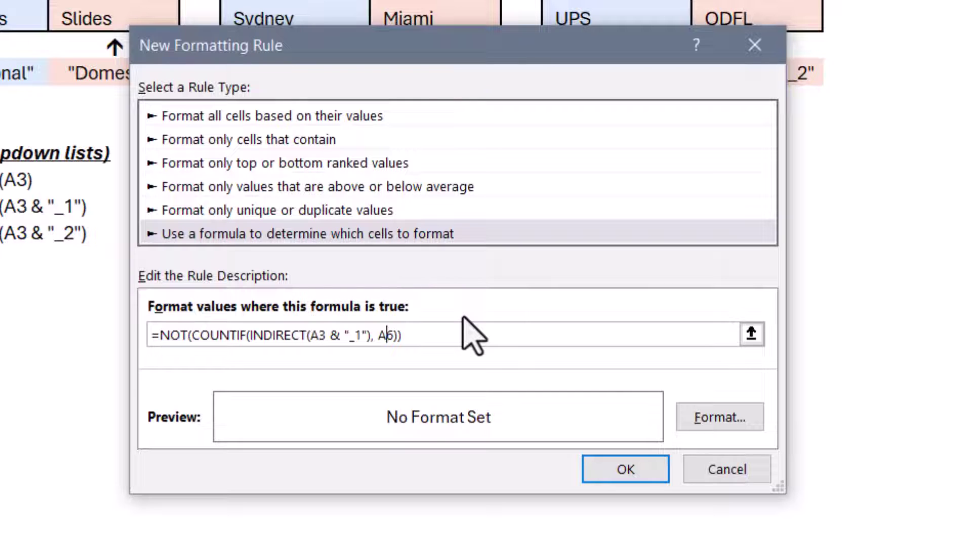
{"action": "key", "text": "Delete"}
Finish the A9 warehouse rule with a dark red fill and white bold italic text
{"action": "type", "text": "9"}
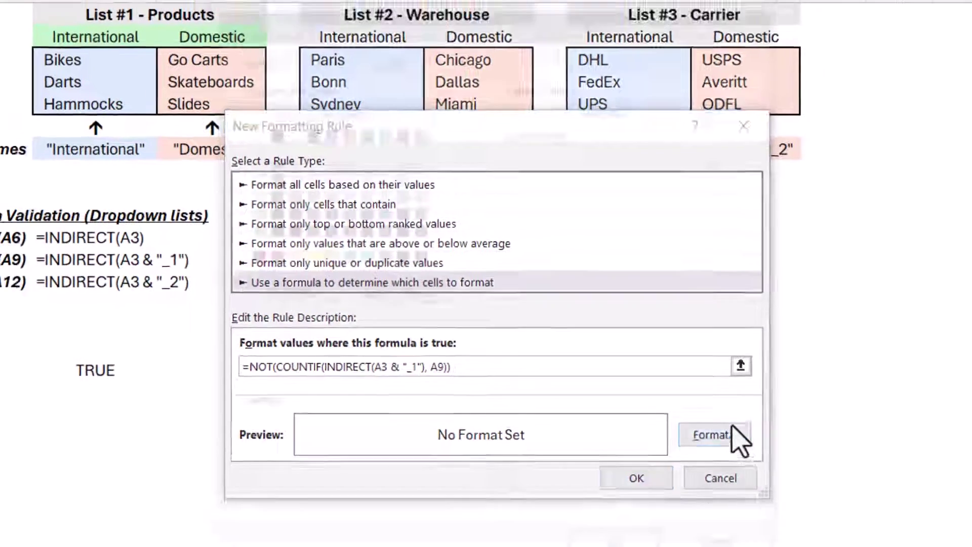
{"action": "left_click", "coordinate": [714, 435]}
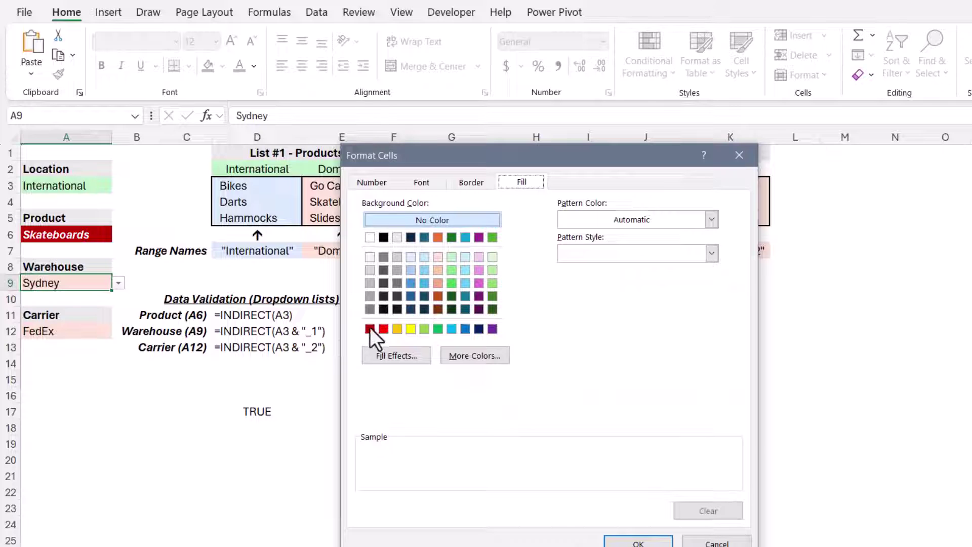
{"action": "left_click", "coordinate": [370, 329]}
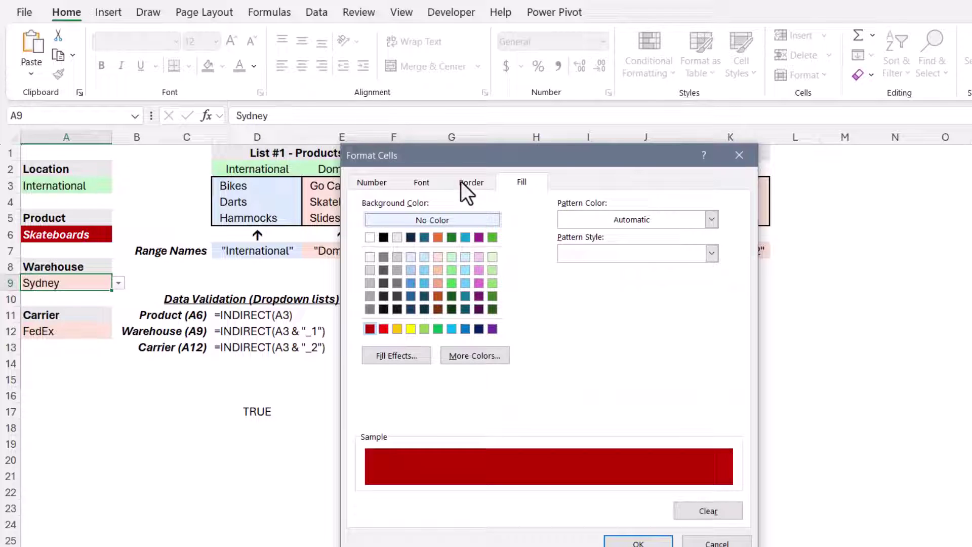
{"action": "left_click", "coordinate": [420, 182]}
{"action": "left_click", "coordinate": [558, 266]}
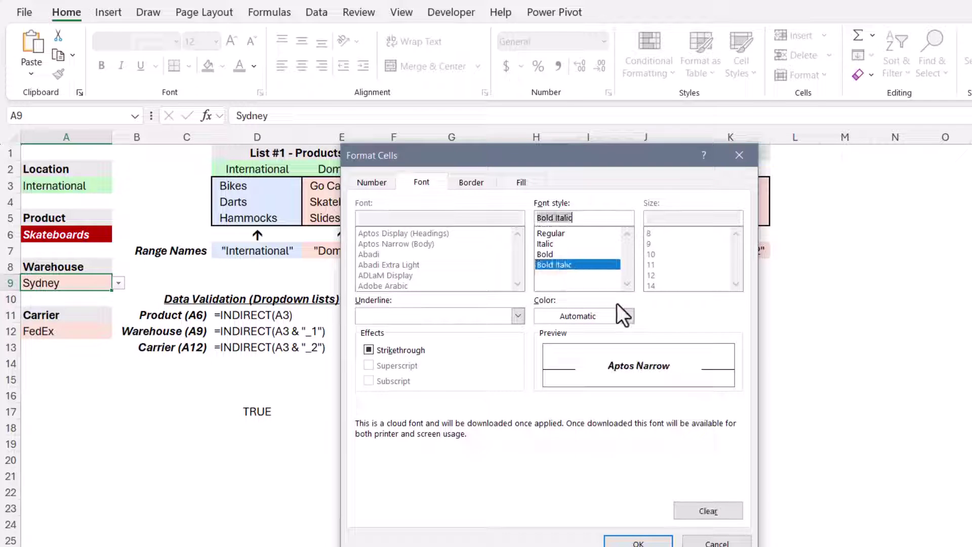
{"action": "left_click", "coordinate": [628, 316]}
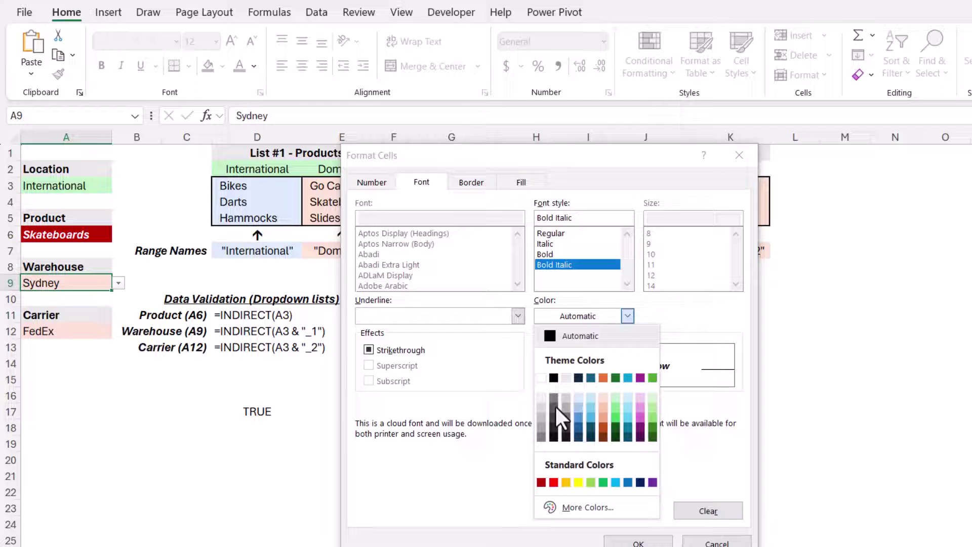
{"action": "left_click", "coordinate": [550, 380]}
{"action": "left_click", "coordinate": [619, 541]}
{"action": "left_click", "coordinate": [643, 490]}
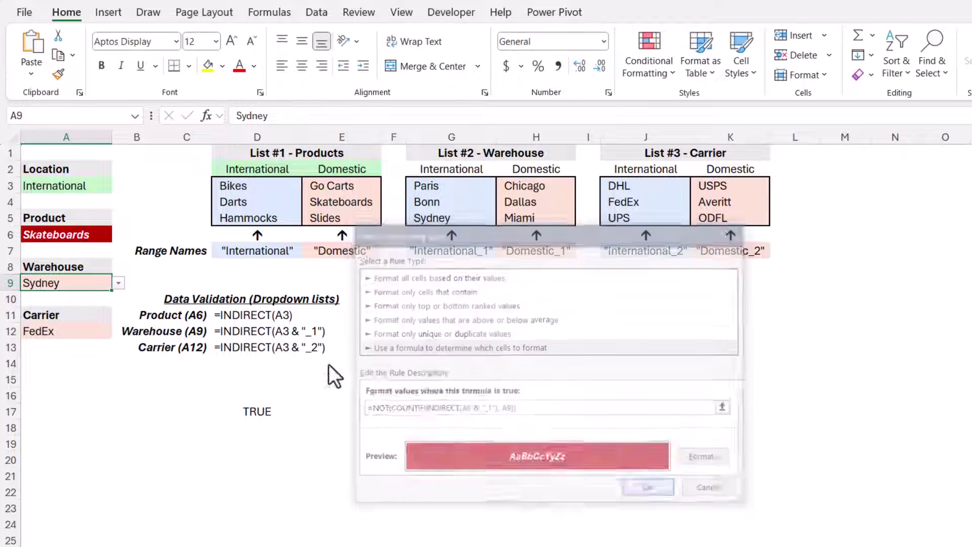
Set Location A3 to Domestic and open the Warehouse choices in A9
{"action": "left_click", "coordinate": [92, 186]}
{"action": "left_click", "coordinate": [119, 185]}
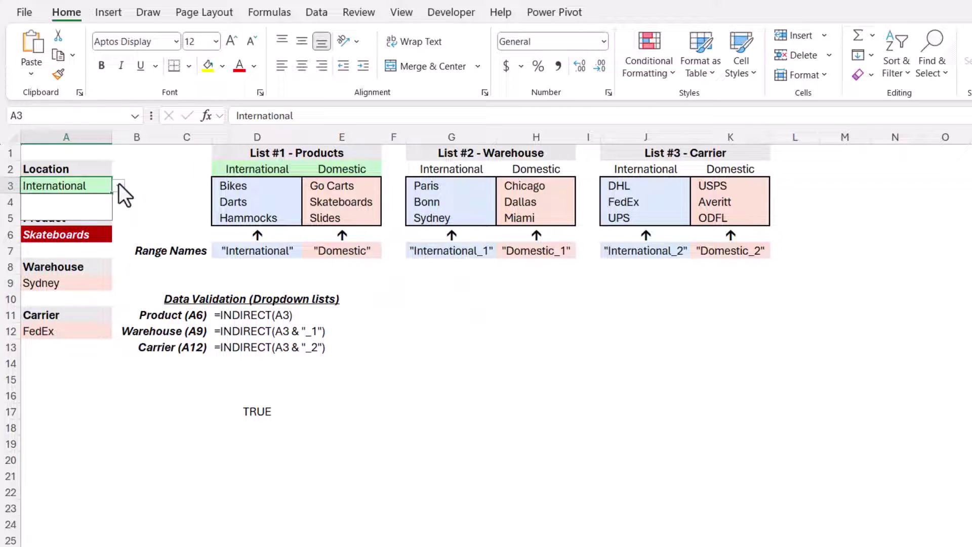
{"action": "left_click", "coordinate": [72, 212]}
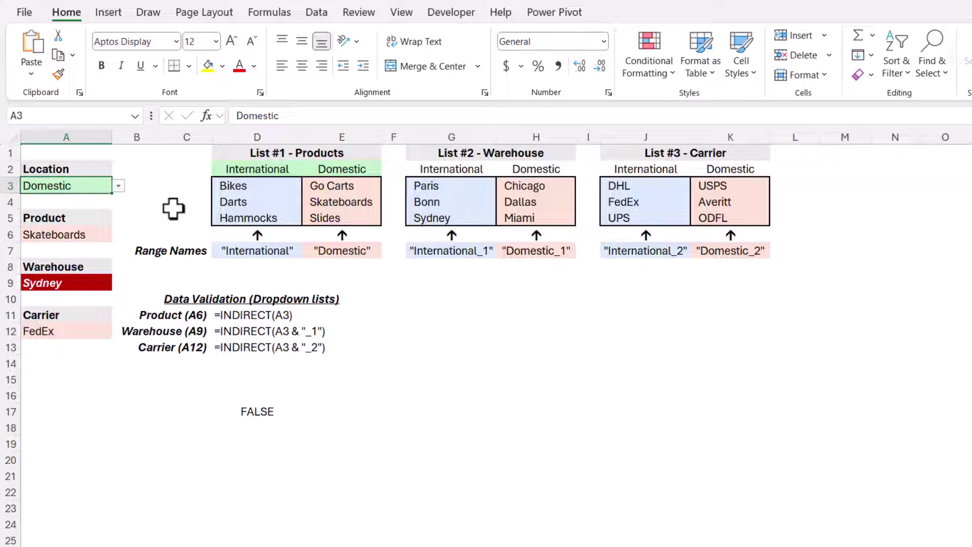
{"action": "left_click", "coordinate": [108, 283]}
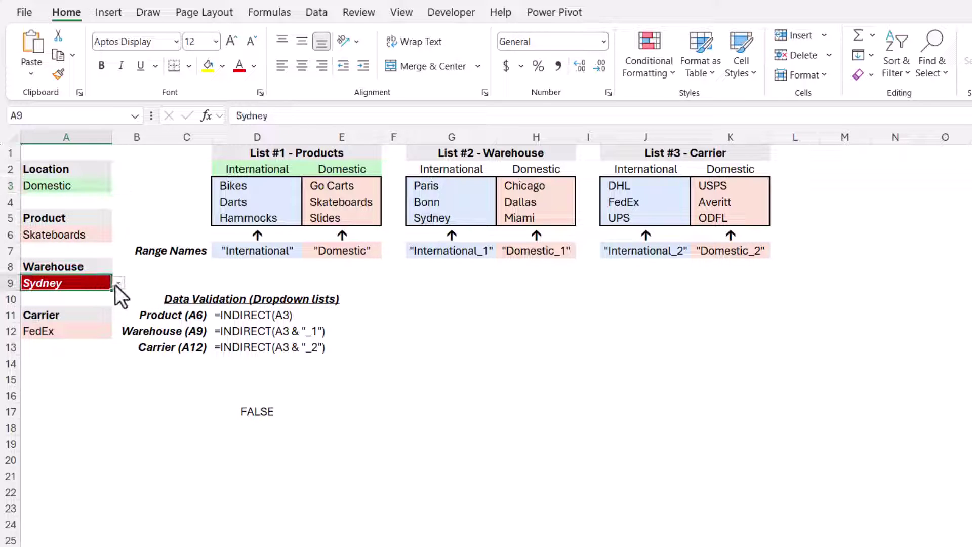
{"action": "left_click", "coordinate": [118, 282]}
Pick Dallas as the warehouse, then start a new formula-based rule for carrier cell A12
{"action": "left_click", "coordinate": [84, 309]}
{"action": "left_click", "coordinate": [100, 327]}
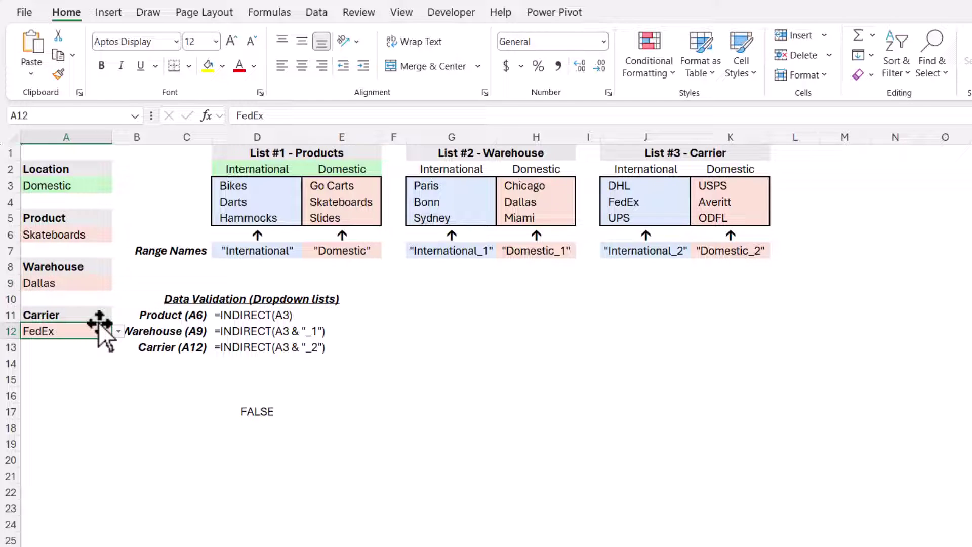
{"action": "left_click", "coordinate": [650, 65]}
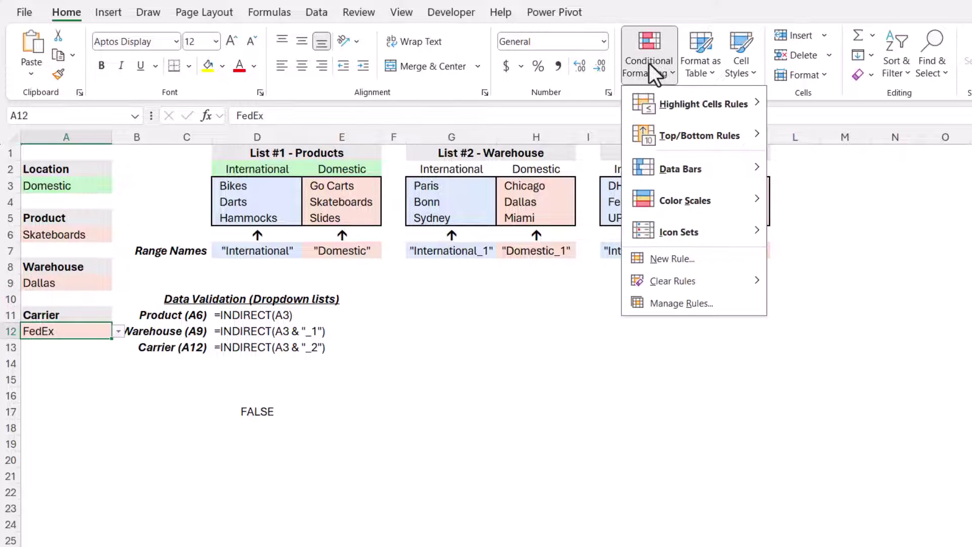
{"action": "left_click", "coordinate": [653, 259]}
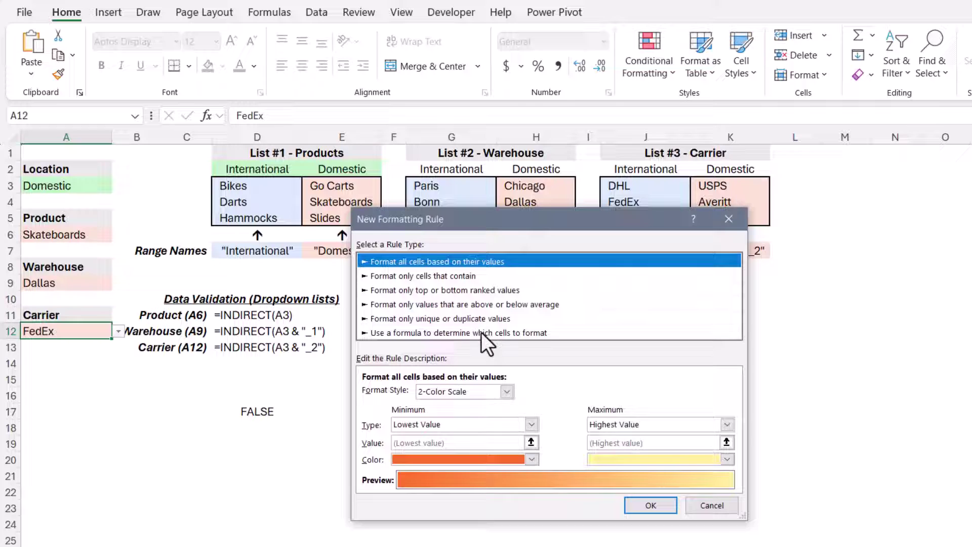
{"action": "left_click", "coordinate": [481, 332]}
Enter the rule formula =NOT(COUNTIF(INDIRECT(A3 & "_2"), A12)) by adapting the pasted product check
{"action": "left_click", "coordinate": [530, 394]}
{"action": "type", "text": "=NOT(COUNTIF(INDIRECT(A3), A6))"}
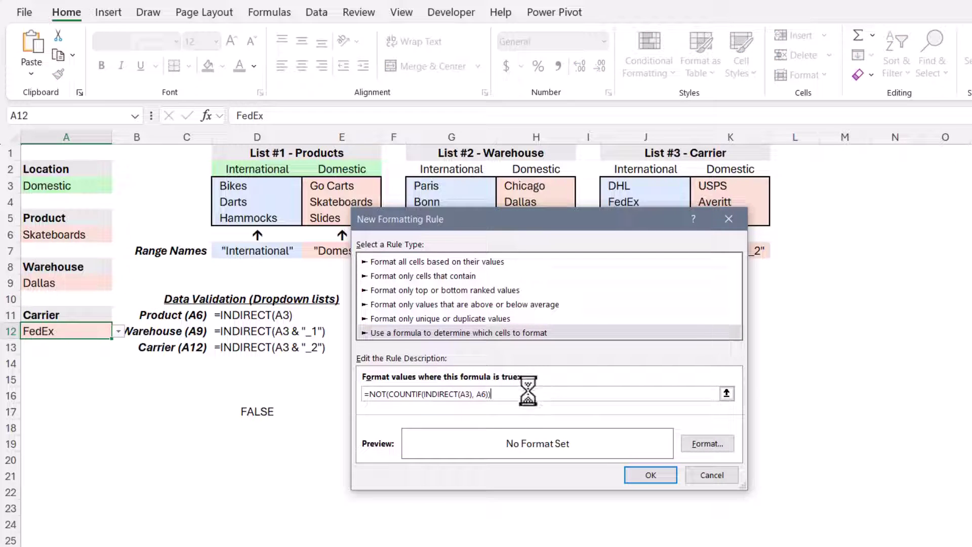
{"action": "left_click", "coordinate": [467, 395]}
{"action": "type", "text": "& "}
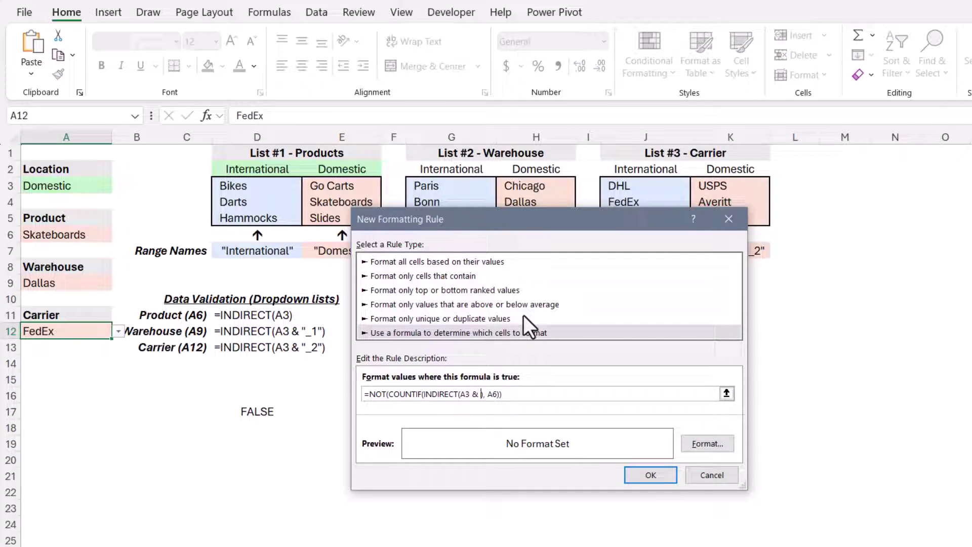
{"action": "type", "text": "\"_2\""}
{"action": "key", "text": "BackSpace"}
{"action": "type", "text": "12"}
Format the carrier rule with white bold italic text on a dark red fill and save it
{"action": "left_click", "coordinate": [700, 441]}
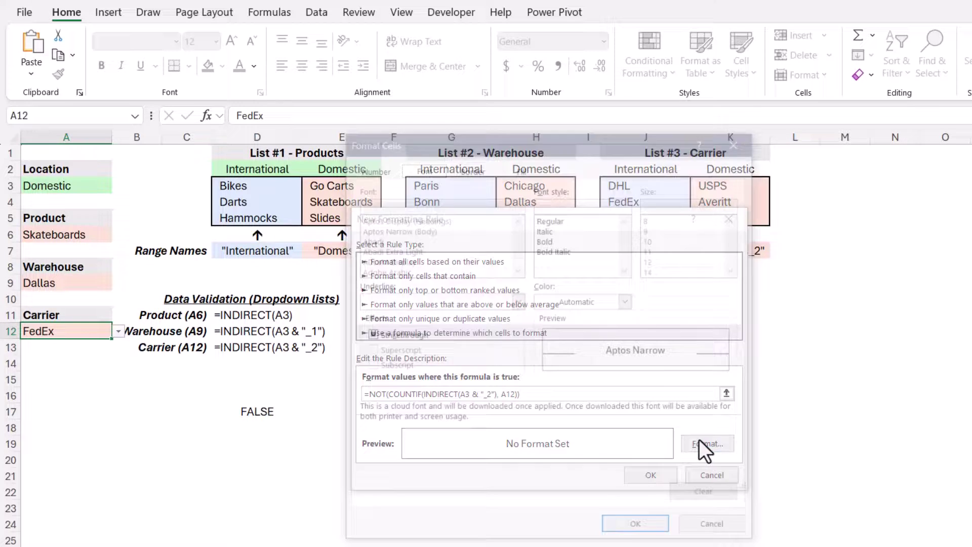
{"action": "left_click", "coordinate": [557, 249]}
{"action": "left_click", "coordinate": [627, 301]}
{"action": "left_click", "coordinate": [541, 327]}
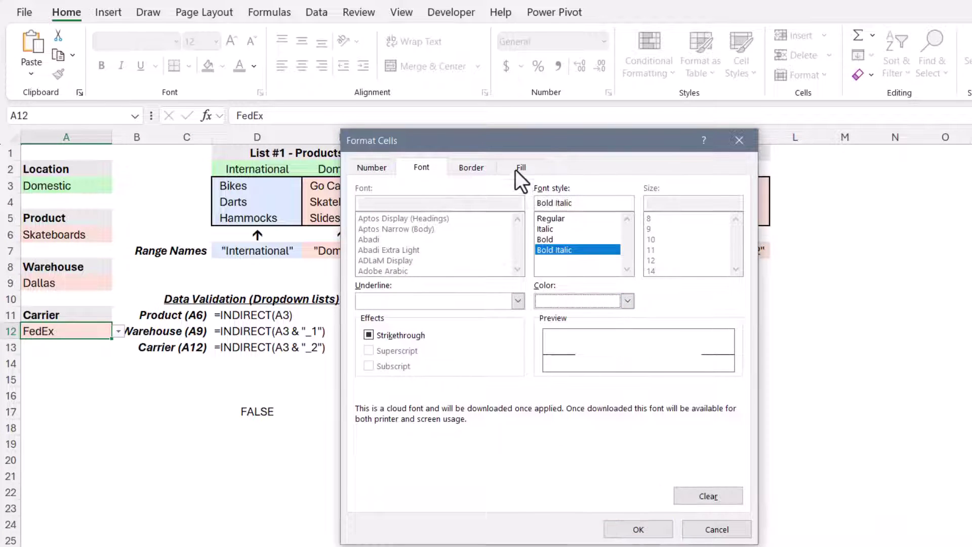
{"action": "left_click", "coordinate": [521, 167]}
{"action": "left_click", "coordinate": [372, 315]}
{"action": "left_click", "coordinate": [638, 529]}
{"action": "left_click", "coordinate": [650, 477]}
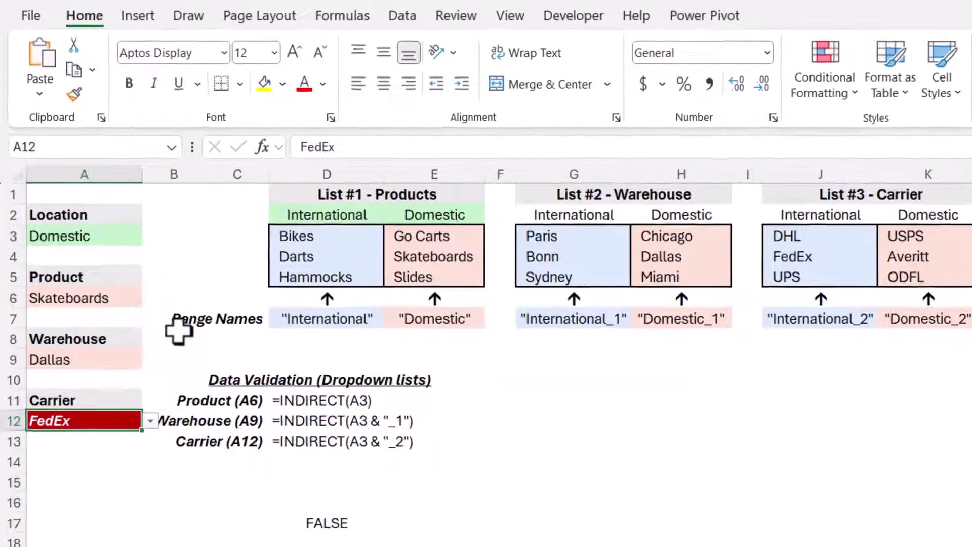
Set Location to International, Warehouse to Bonn and Product to Bikes
{"action": "left_click", "coordinate": [106, 186]}
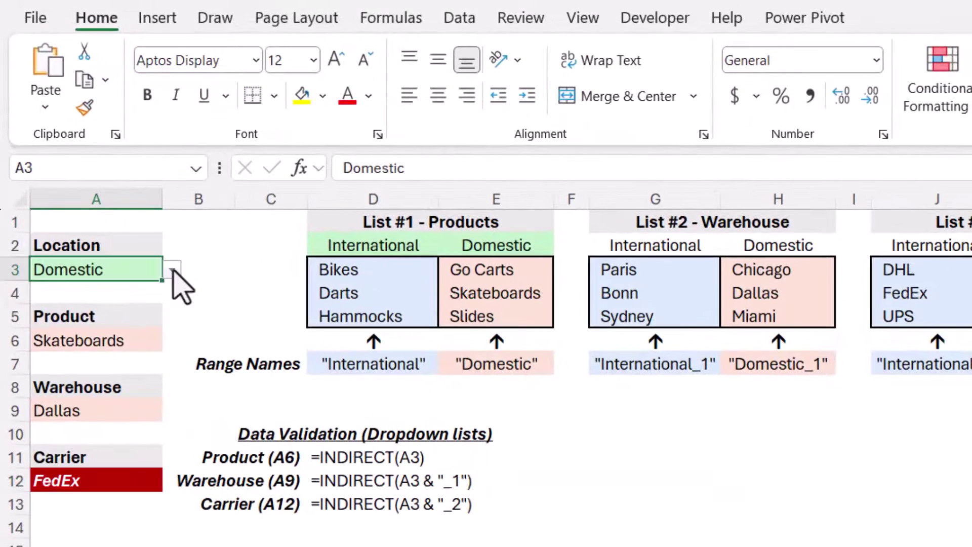
{"action": "left_click", "coordinate": [119, 186]}
{"action": "left_click", "coordinate": [126, 291]}
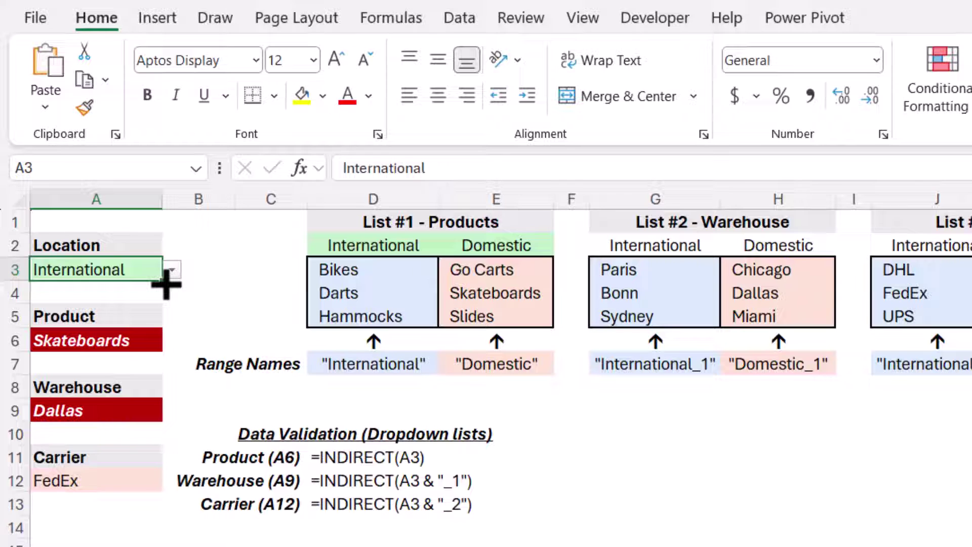
{"action": "left_click", "coordinate": [119, 405]}
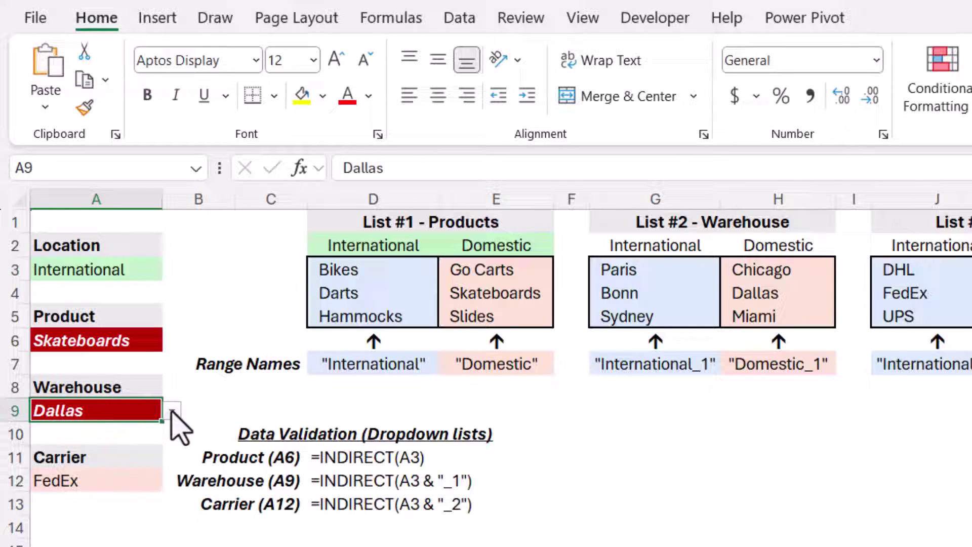
{"action": "left_click", "coordinate": [172, 411]}
{"action": "left_click", "coordinate": [89, 452]}
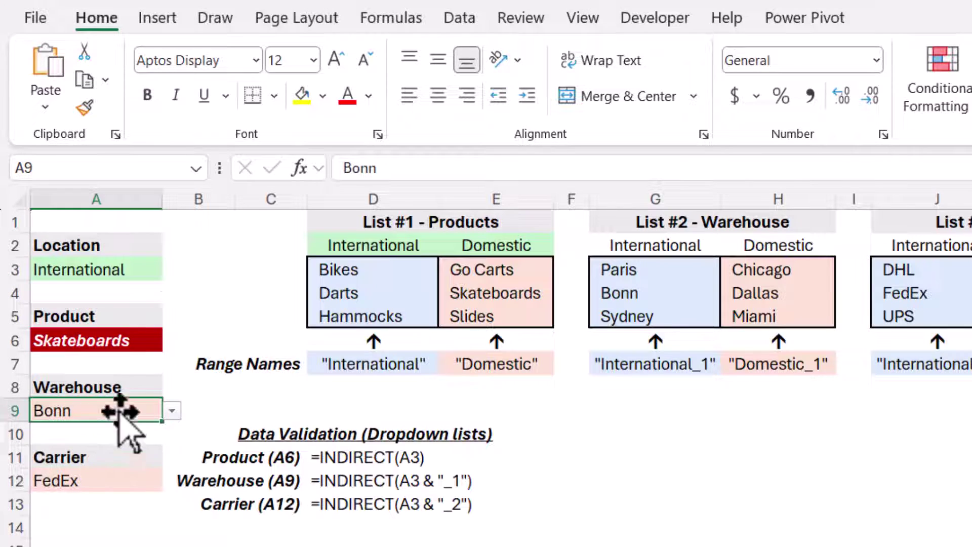
{"action": "left_click", "coordinate": [157, 338]}
{"action": "left_click", "coordinate": [172, 340]}
{"action": "left_click", "coordinate": [117, 363]}
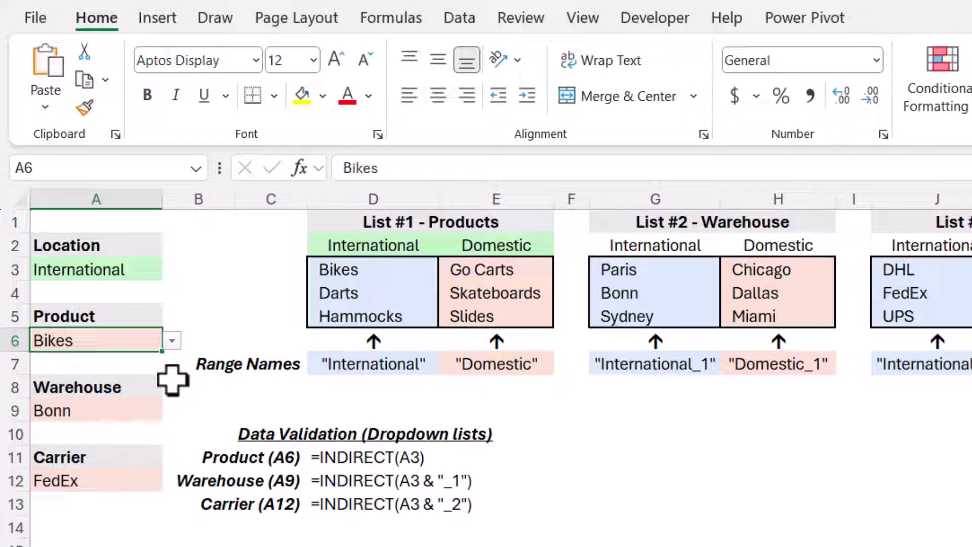
Switch Location A3 back to Domestic to test the mismatch rules
{"action": "left_click", "coordinate": [143, 268]}
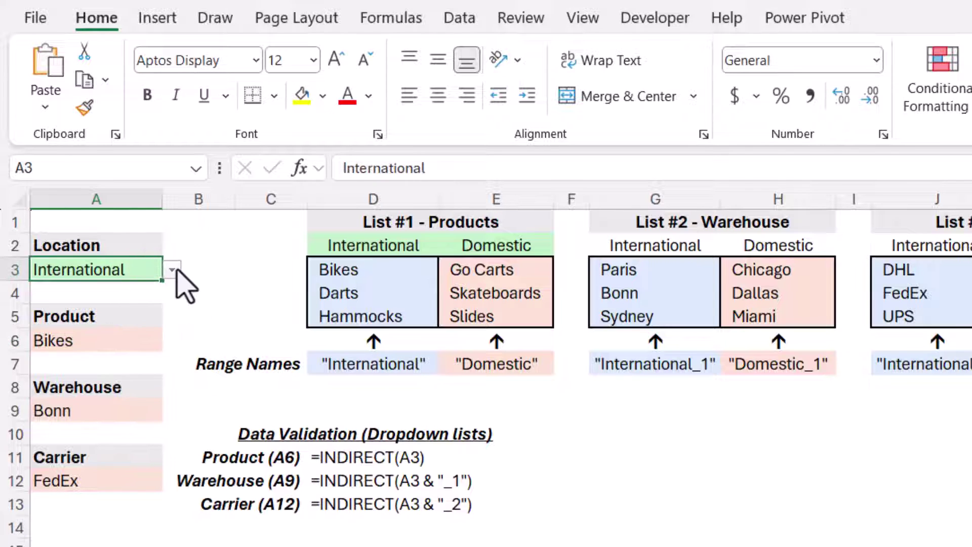
{"action": "left_click", "coordinate": [172, 269]}
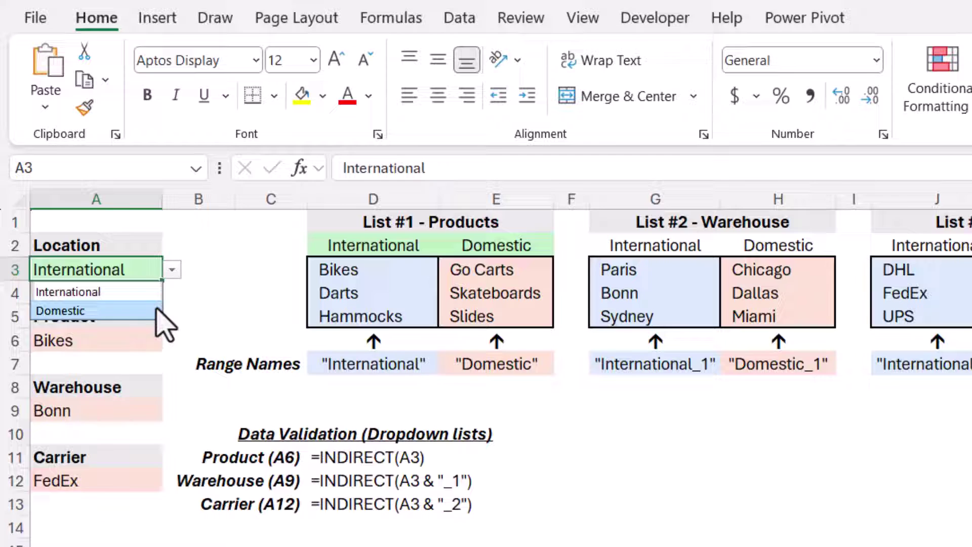
{"action": "left_click", "coordinate": [102, 311]}
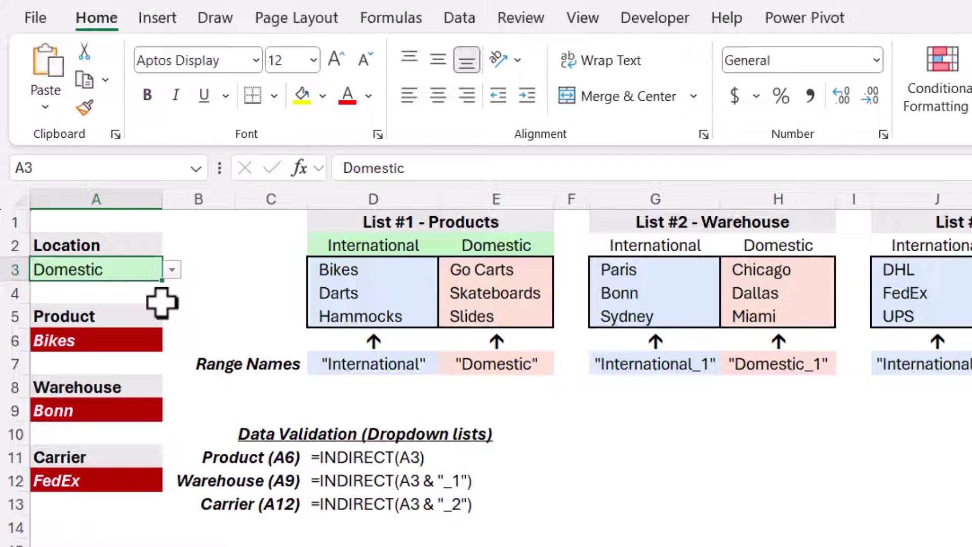